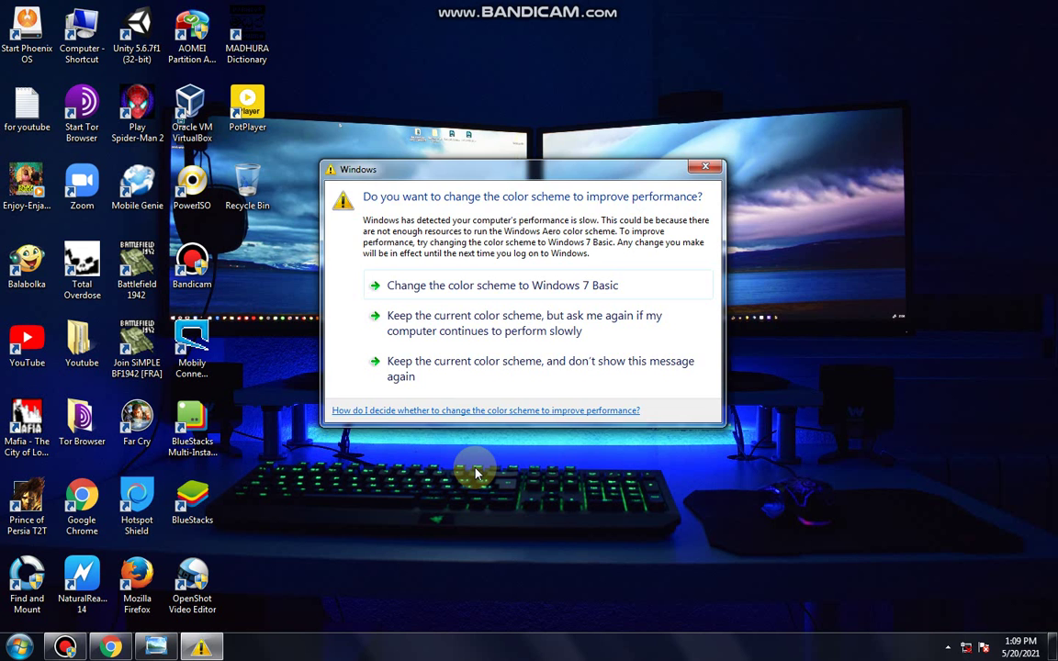
Keep the current color scheme and stop the performance message from being shown again
{"action": "left_click", "coordinate": [570, 384]}
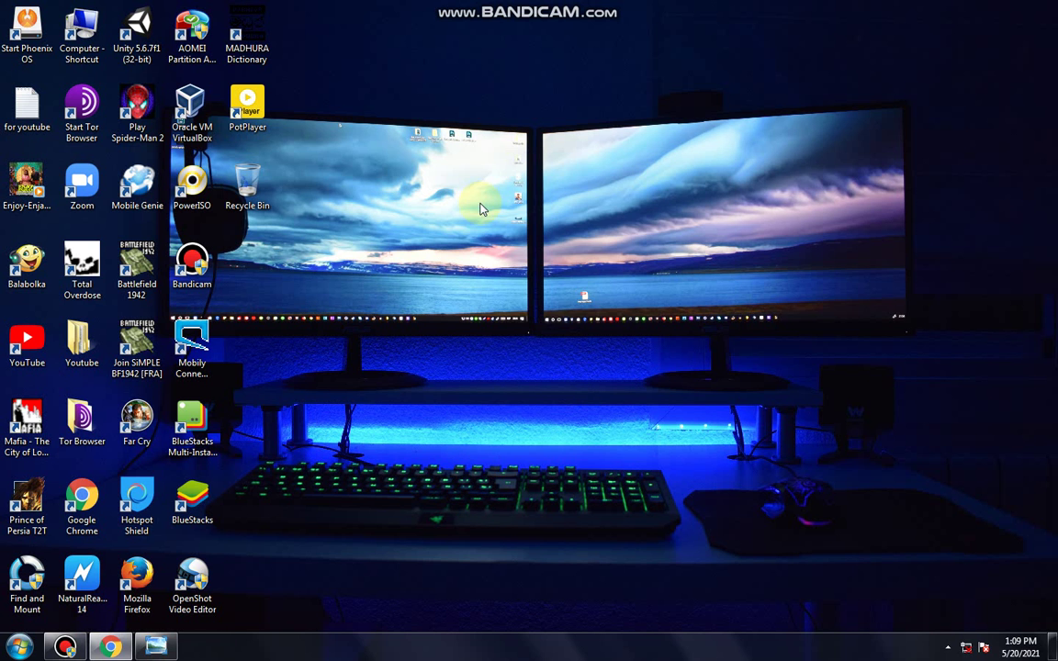
{"action": "right_click", "coordinate": [468, 176]}
View the saved screenshot of the connected VPN in Windows Photo Viewer, close it and refresh the desktop
{"action": "left_click", "coordinate": [151, 649]}
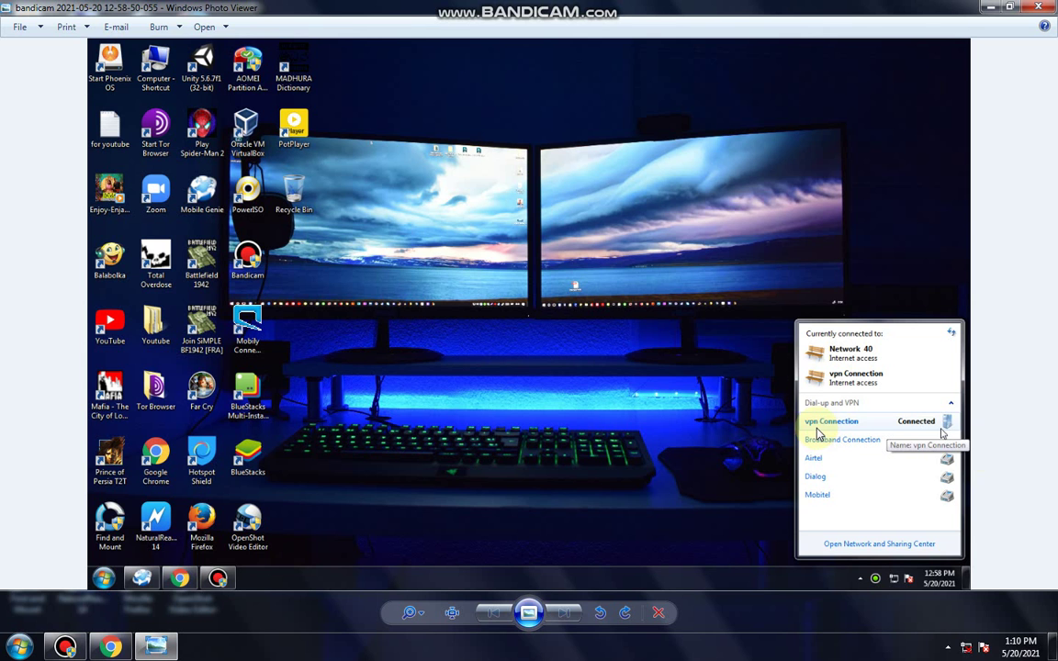
{"action": "left_click", "coordinate": [1038, 6]}
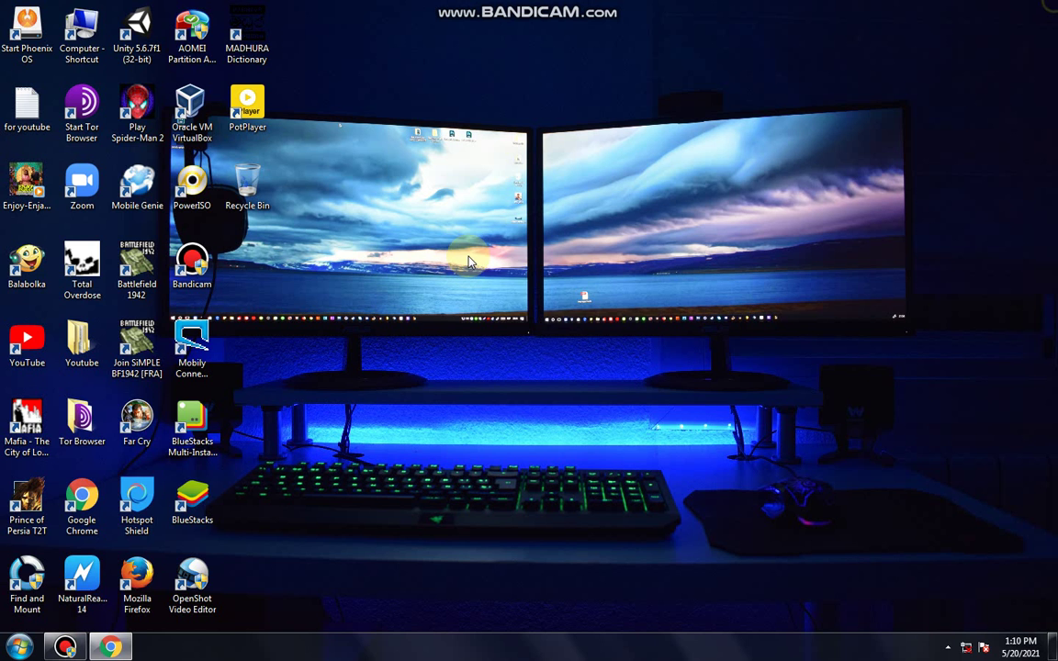
{"action": "right_click", "coordinate": [456, 257]}
{"action": "left_click", "coordinate": [515, 297]}
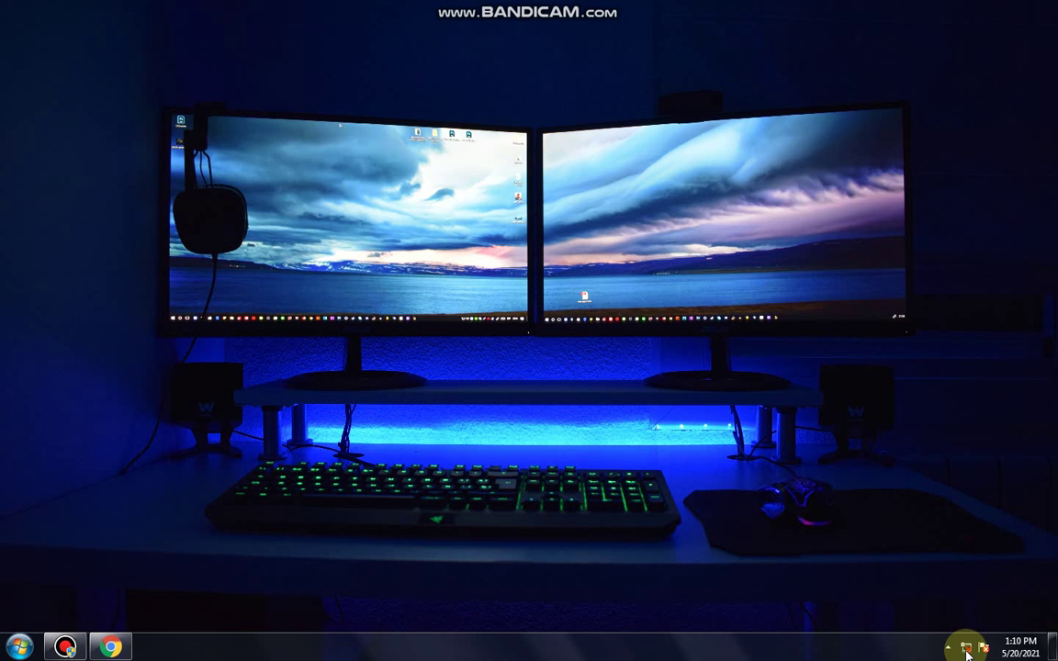
Examine the available network connections and the existing vpn Connection entry, then return to a refreshed desktop
{"action": "left_click", "coordinate": [966, 650]}
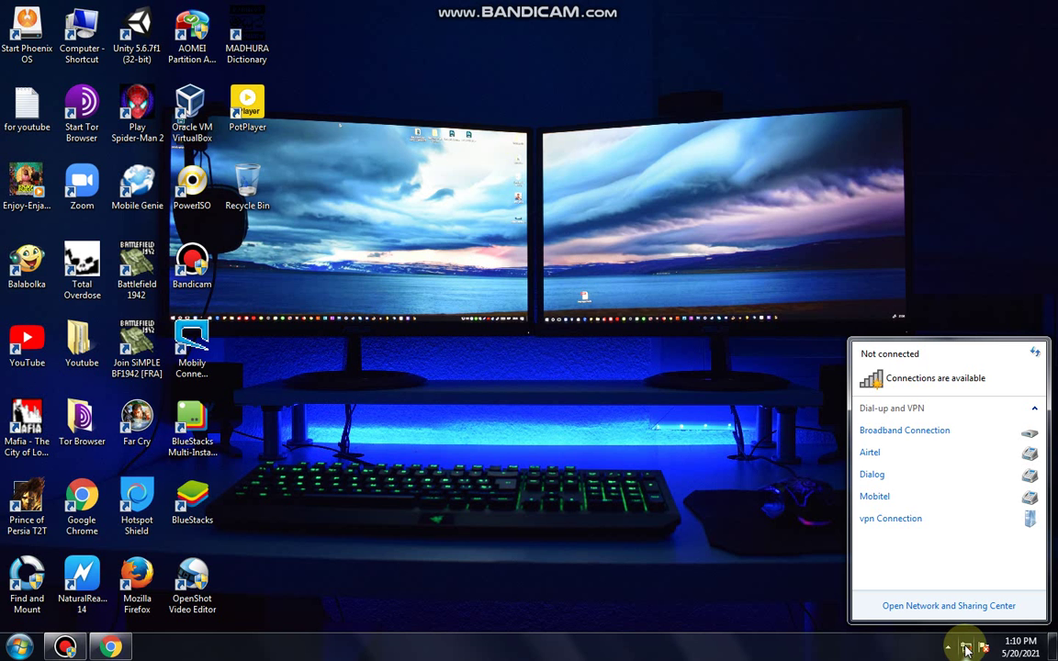
{"action": "left_click", "coordinate": [888, 519]}
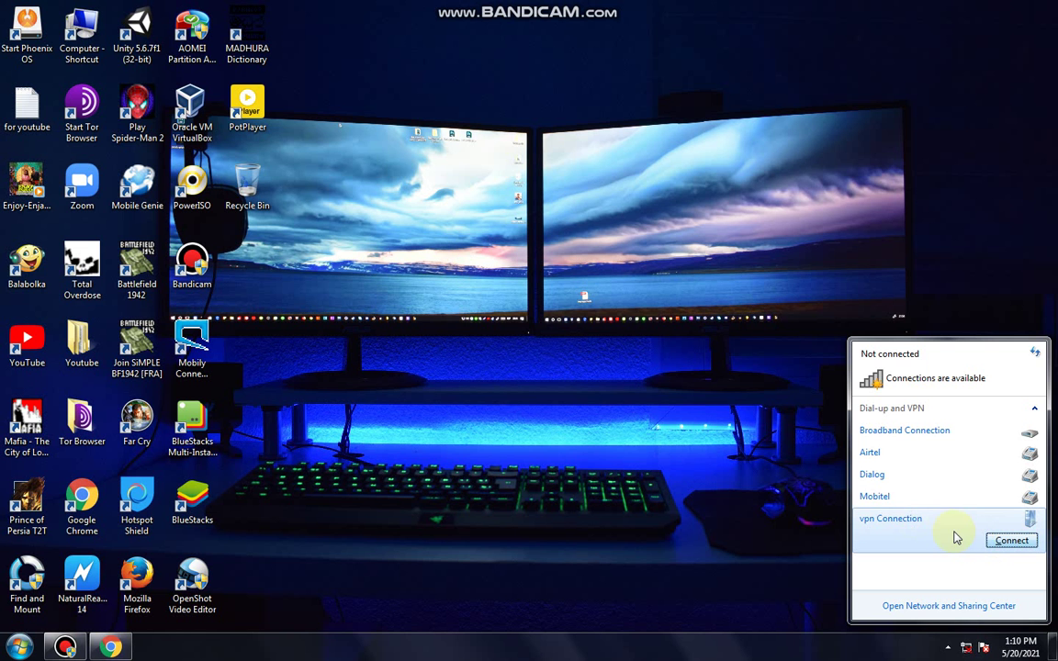
{"action": "right_click", "coordinate": [459, 300]}
{"action": "left_click", "coordinate": [516, 341]}
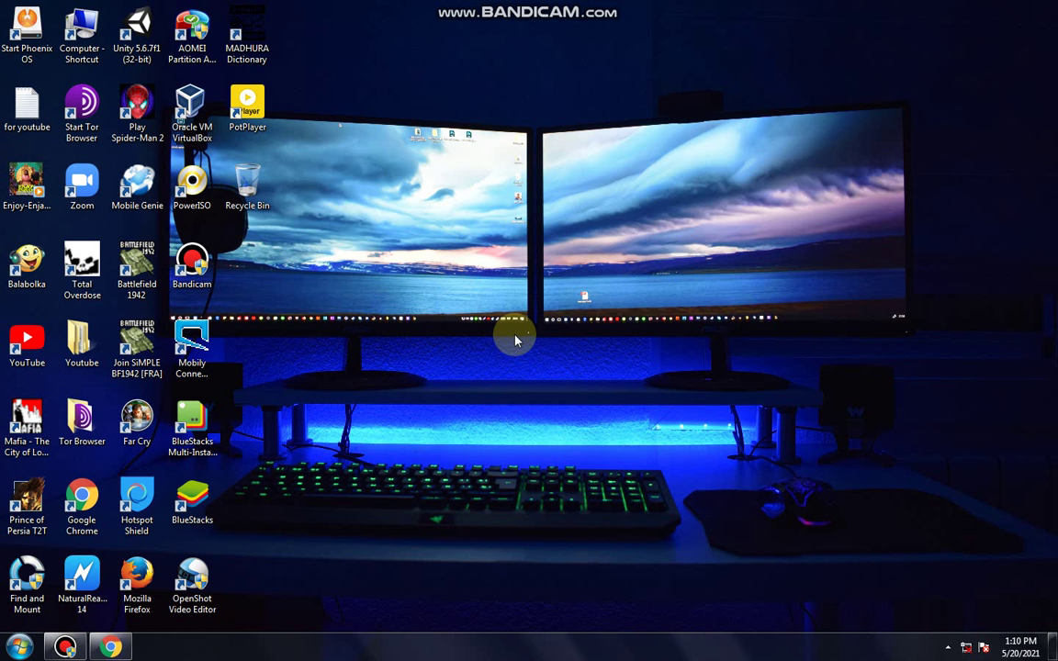
{"action": "right_click", "coordinate": [526, 256]}
{"action": "left_click", "coordinate": [565, 296]}
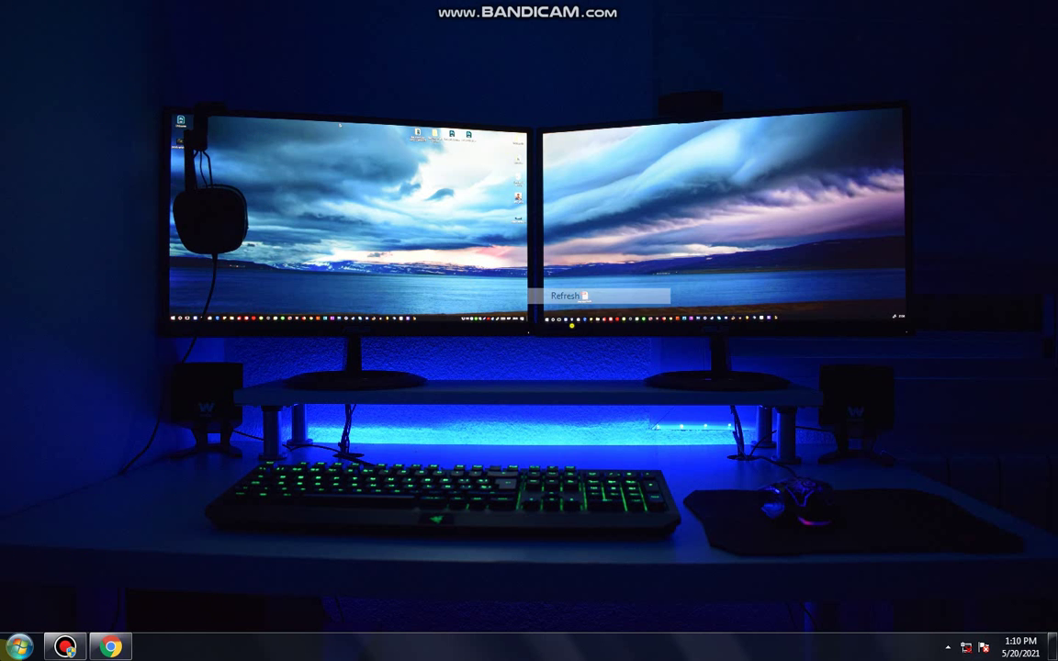
Search the computer's programs and files for "vpn" and close the search without opening a result
{"action": "left_click", "coordinate": [20, 647]}
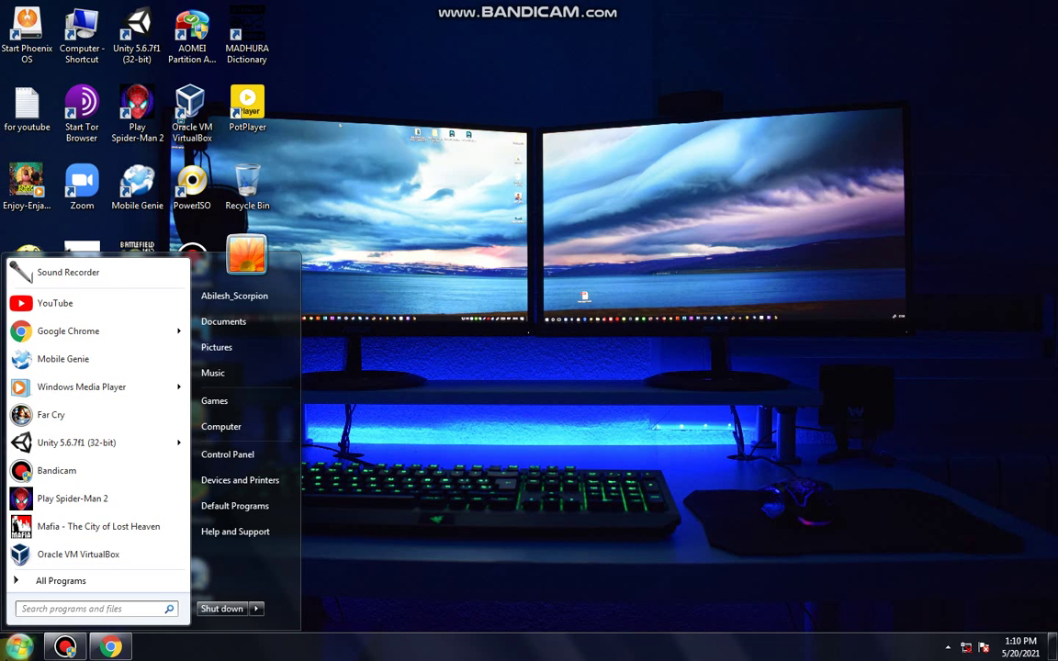
{"action": "type", "text": "vpn"}
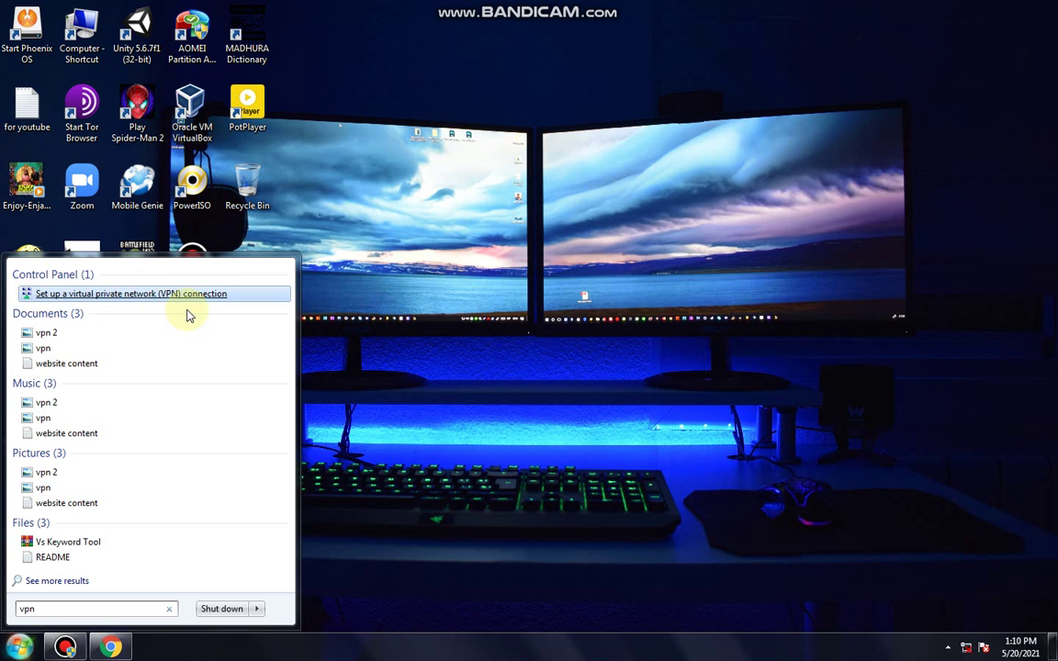
{"action": "right_click", "coordinate": [673, 333]}
Open the Network and Sharing Center from the Network and Internet category of Control Panel
{"action": "left_click", "coordinate": [20, 647]}
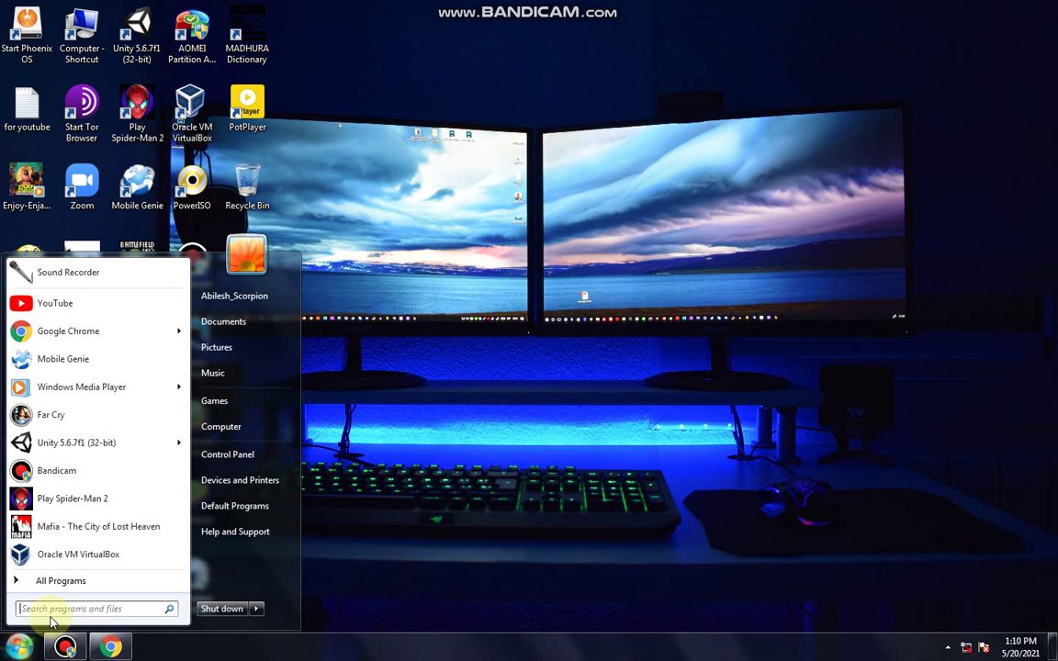
{"action": "left_click", "coordinate": [247, 463]}
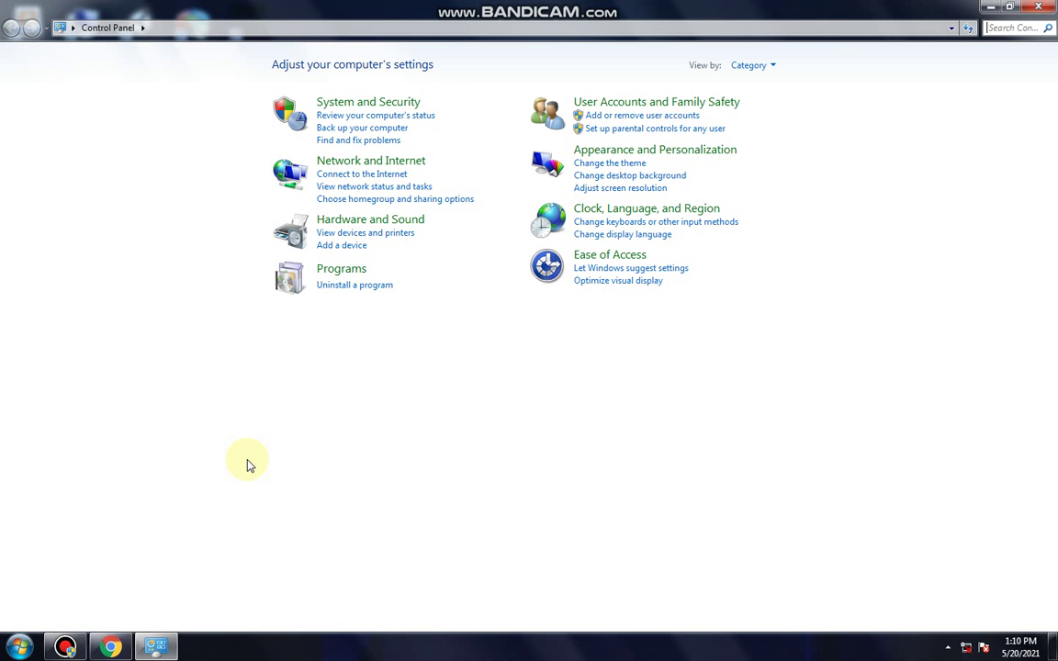
{"action": "left_click", "coordinate": [397, 165]}
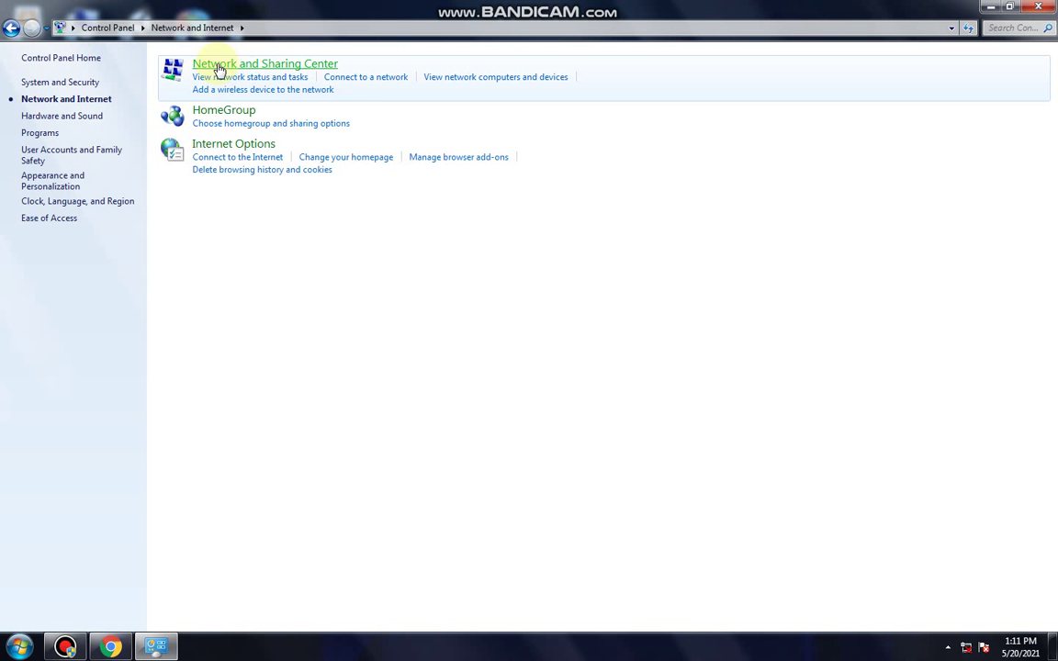
{"action": "left_click", "coordinate": [308, 69]}
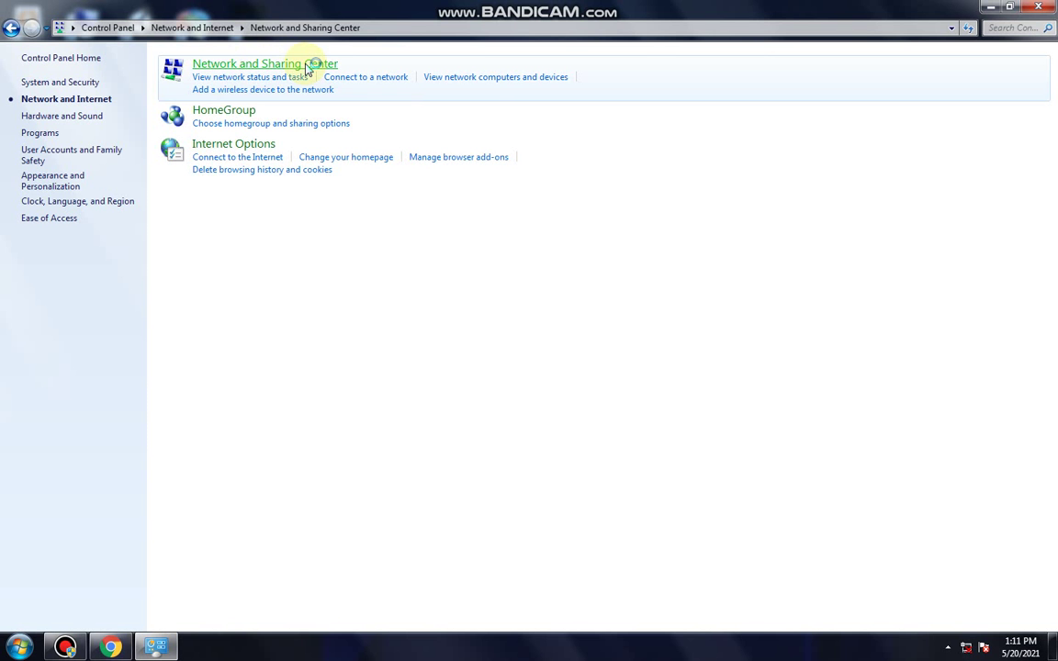
{"action": "mouse_move", "coordinate": [496, 9]}
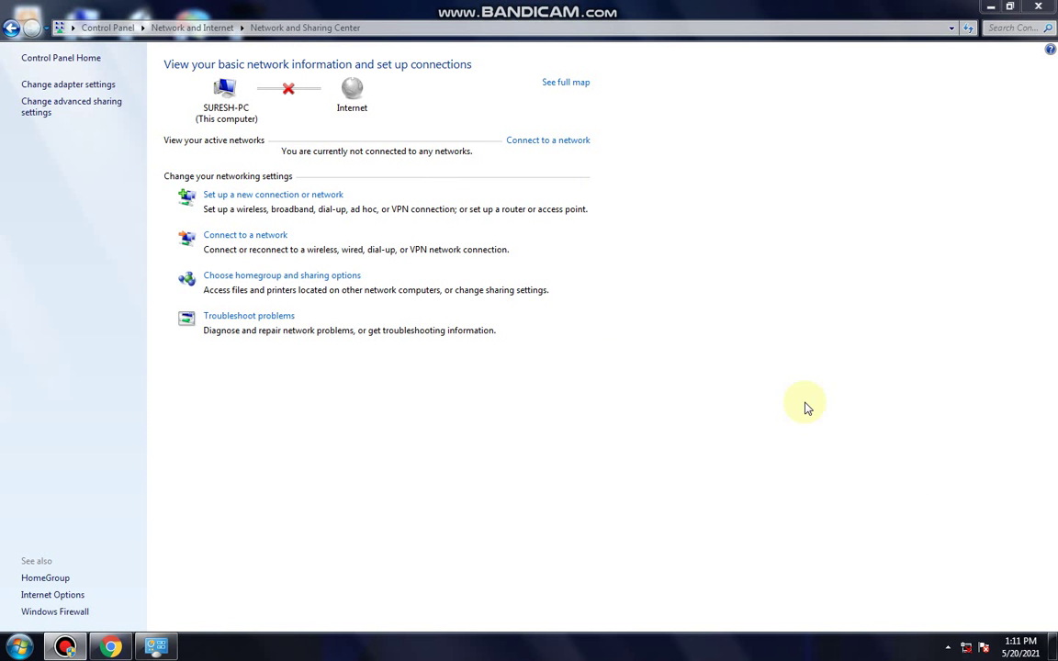
{"action": "left_click", "coordinate": [571, 9]}
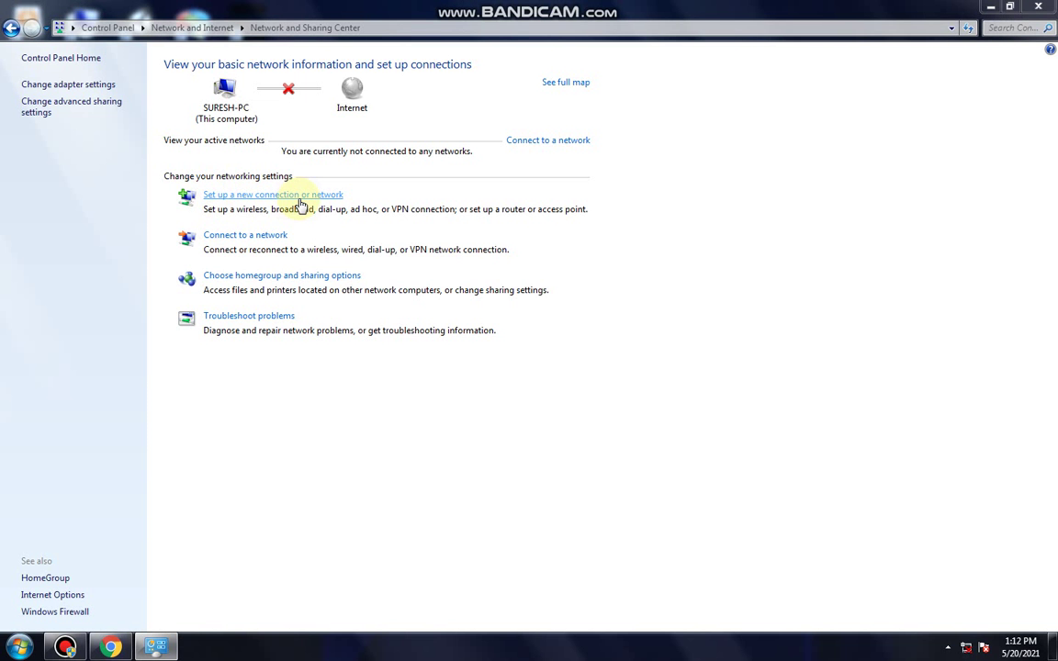
Start setting up a new connection or network with the Connect to a workplace option and keep that wizard in front
{"action": "left_click", "coordinate": [300, 204]}
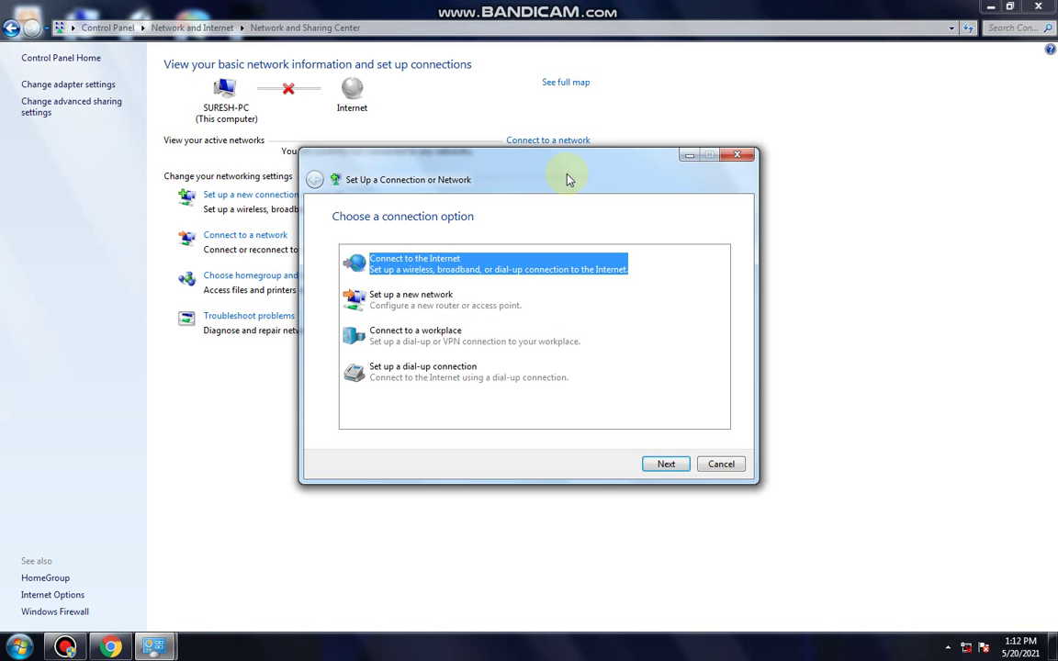
{"action": "left_click", "coordinate": [424, 342]}
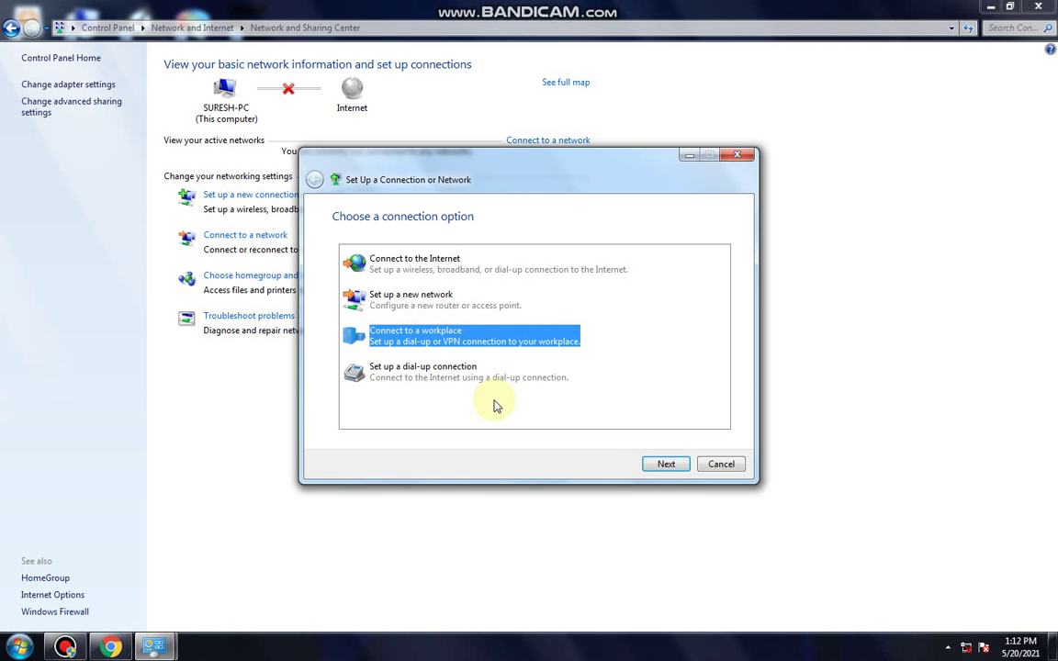
{"action": "left_click", "coordinate": [670, 464]}
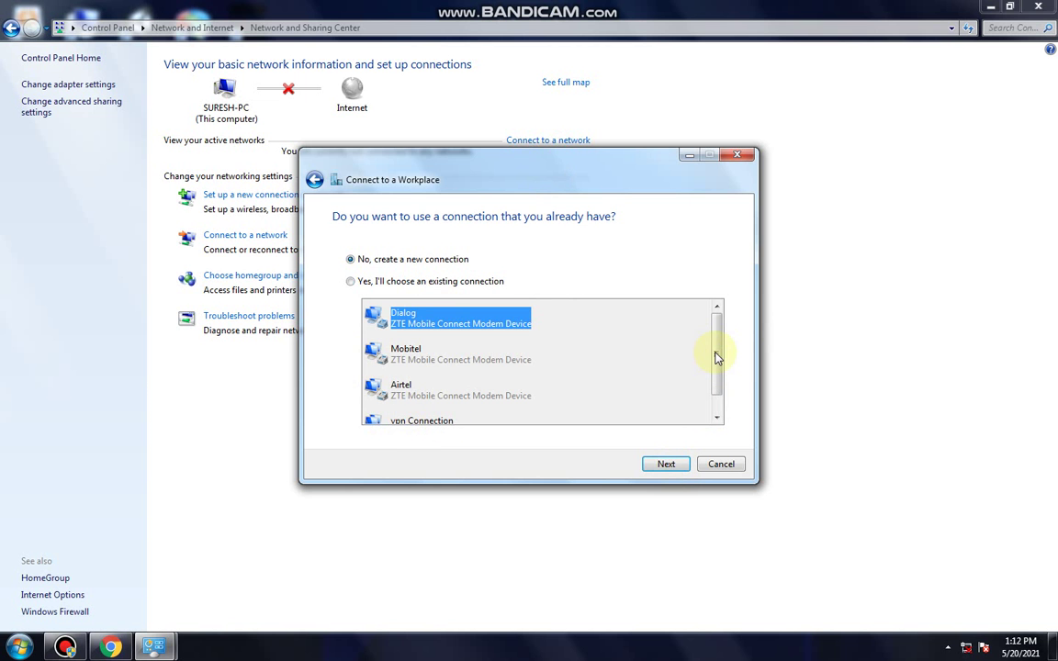
{"action": "key", "text": "Escape"}
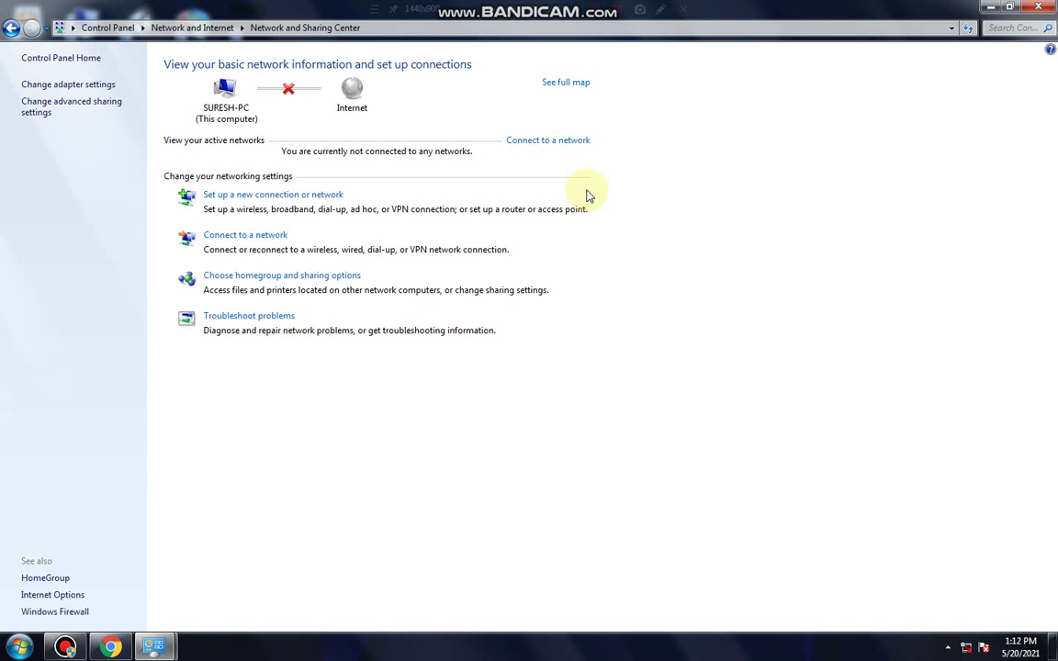
{"action": "left_click", "coordinate": [161, 648]}
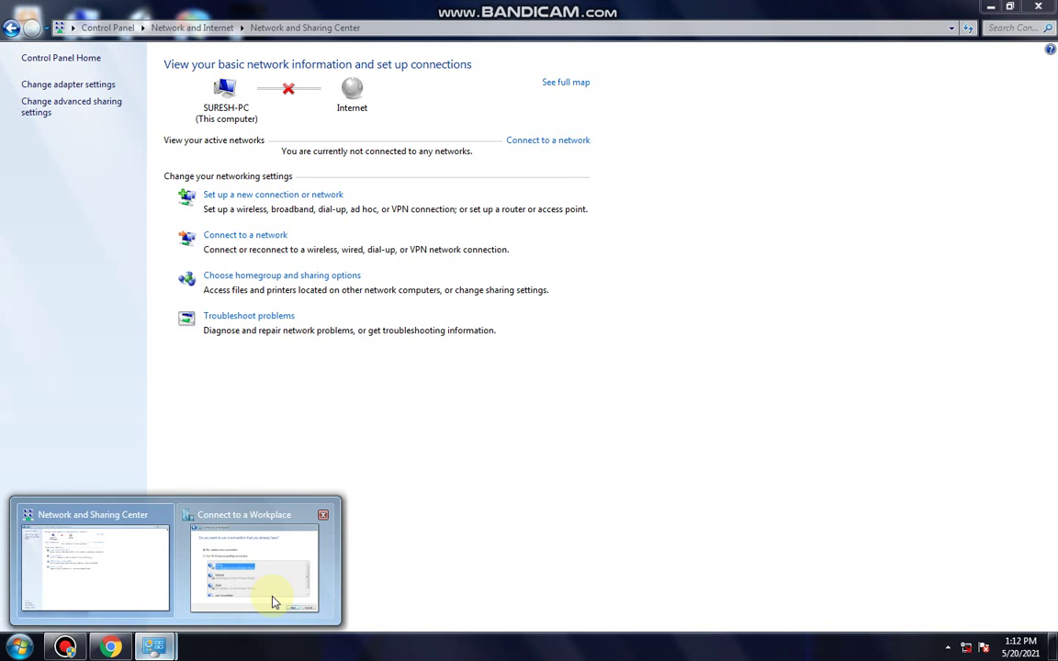
{"action": "left_click", "coordinate": [273, 597]}
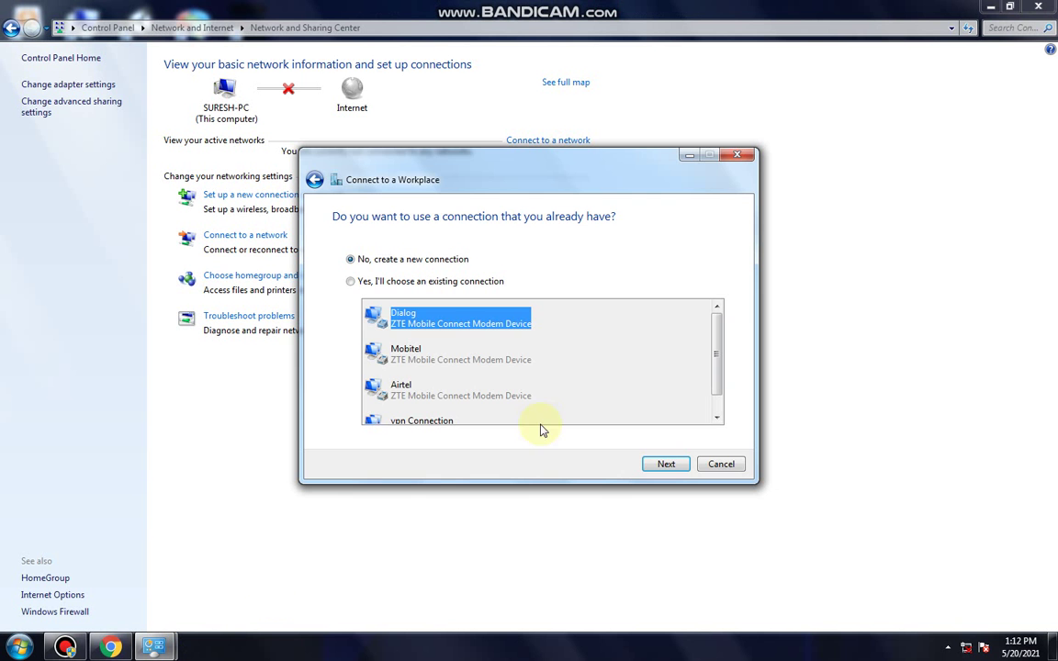
{"action": "left_click", "coordinate": [384, 283]}
{"action": "scroll", "coordinate": [715, 350], "scroll_direction": "down", "scroll_amount": 2}
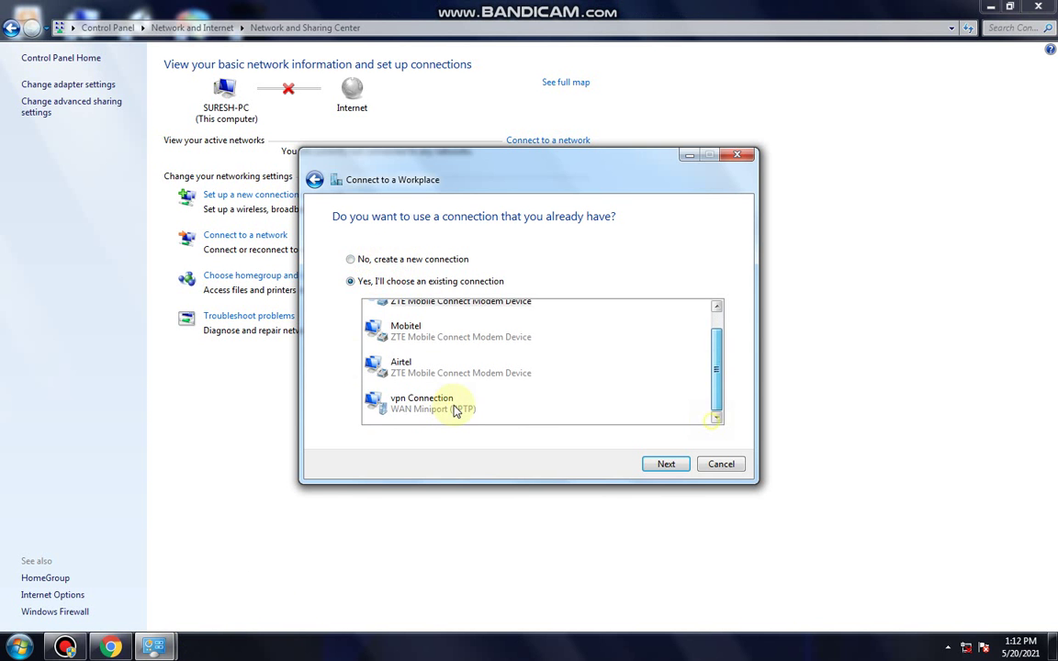
{"action": "left_click", "coordinate": [405, 402]}
{"action": "left_click_drag", "start_coordinate": [718, 367], "coordinate": [718, 308]}
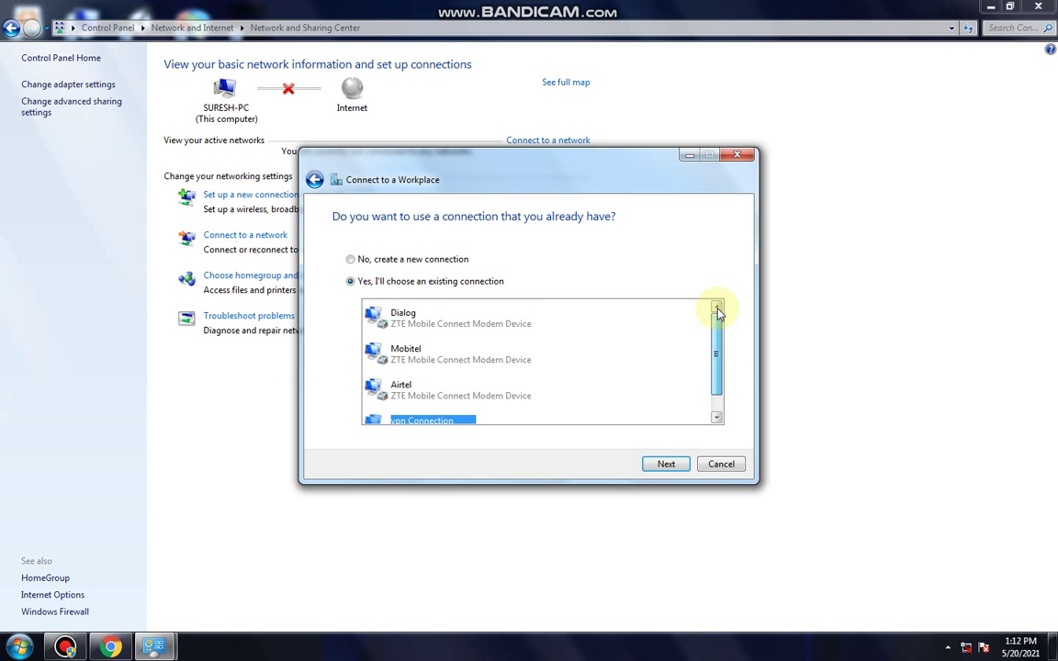
Choose to create a new workplace connection that uses the Internet connection (VPN)
{"action": "left_click", "coordinate": [352, 261]}
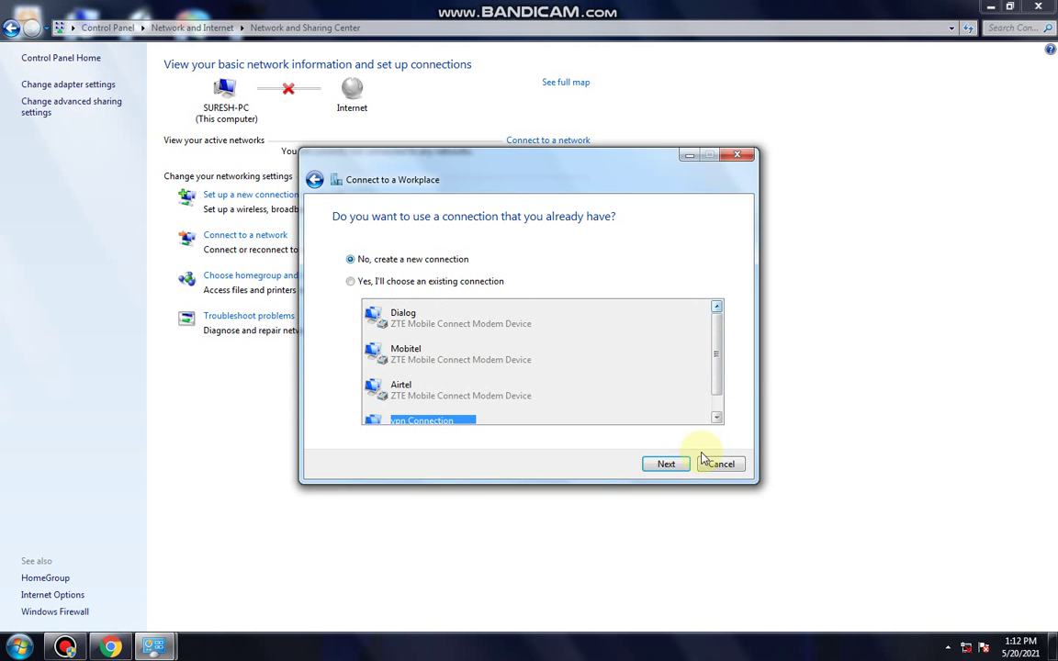
{"action": "left_click", "coordinate": [663, 466]}
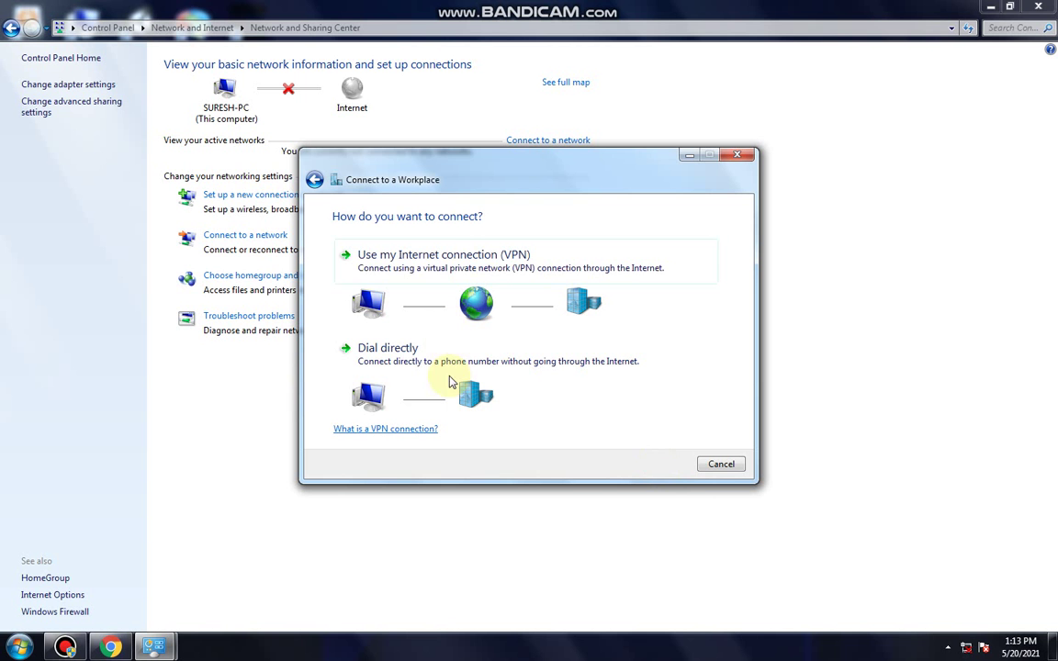
{"action": "left_click", "coordinate": [500, 265]}
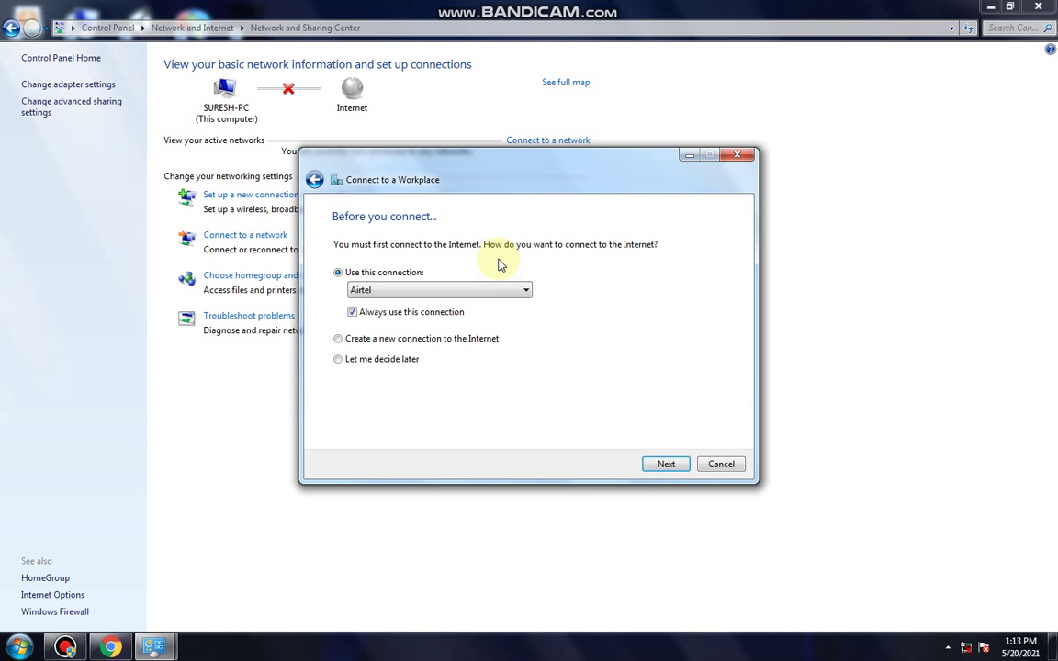
Choose to decide later how to connect to the Internet and continue to the Internet address page
{"action": "key", "text": "Escape"}
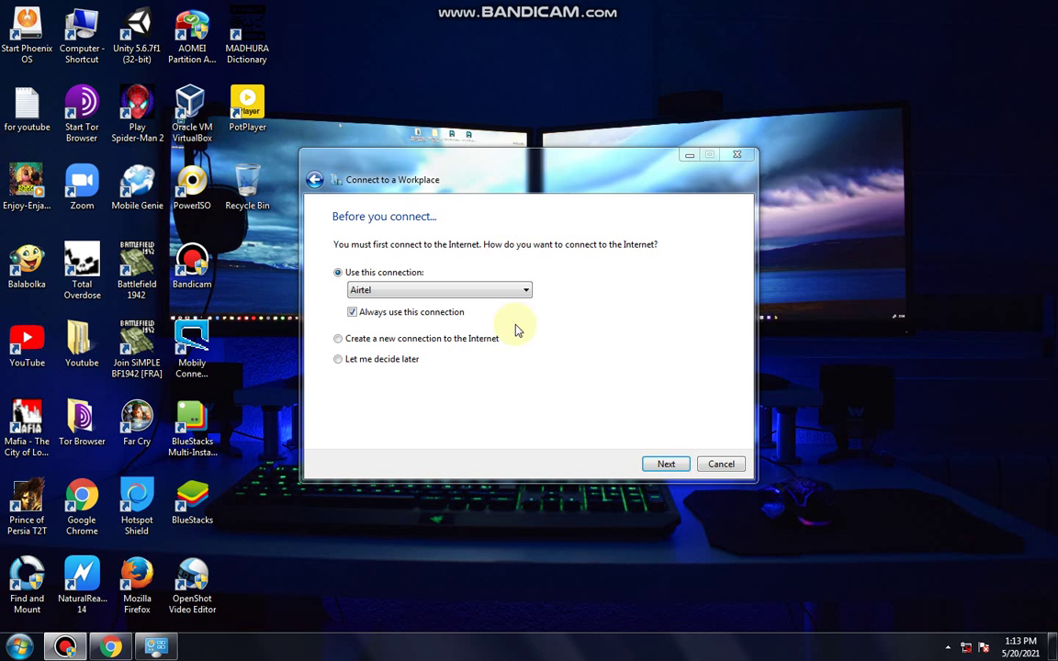
{"action": "left_click", "coordinate": [421, 340]}
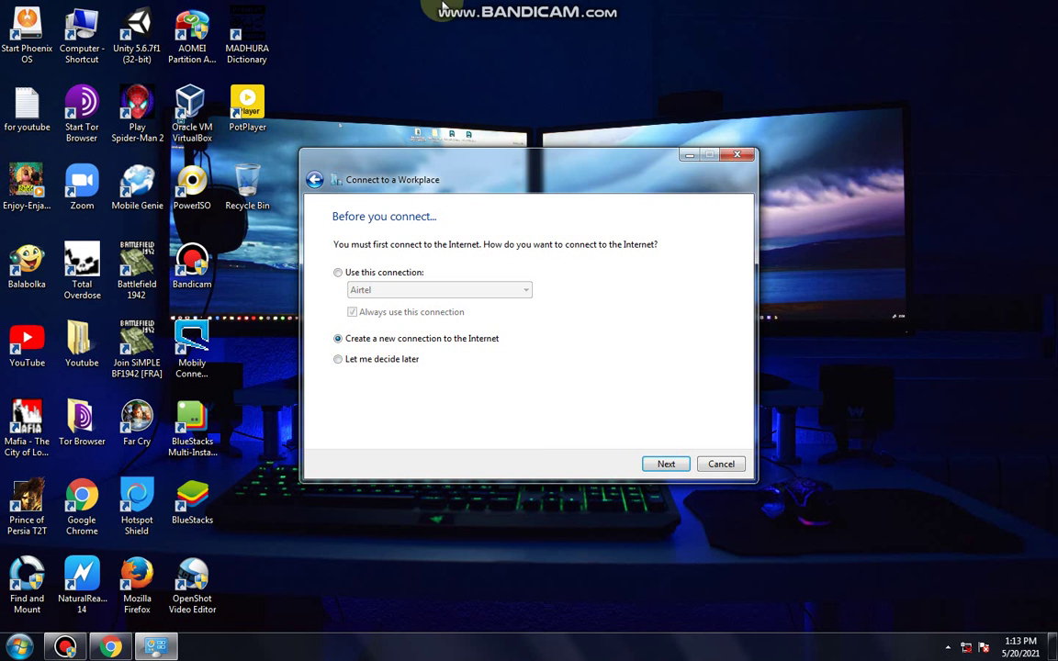
{"action": "mouse_move", "coordinate": [551, 14]}
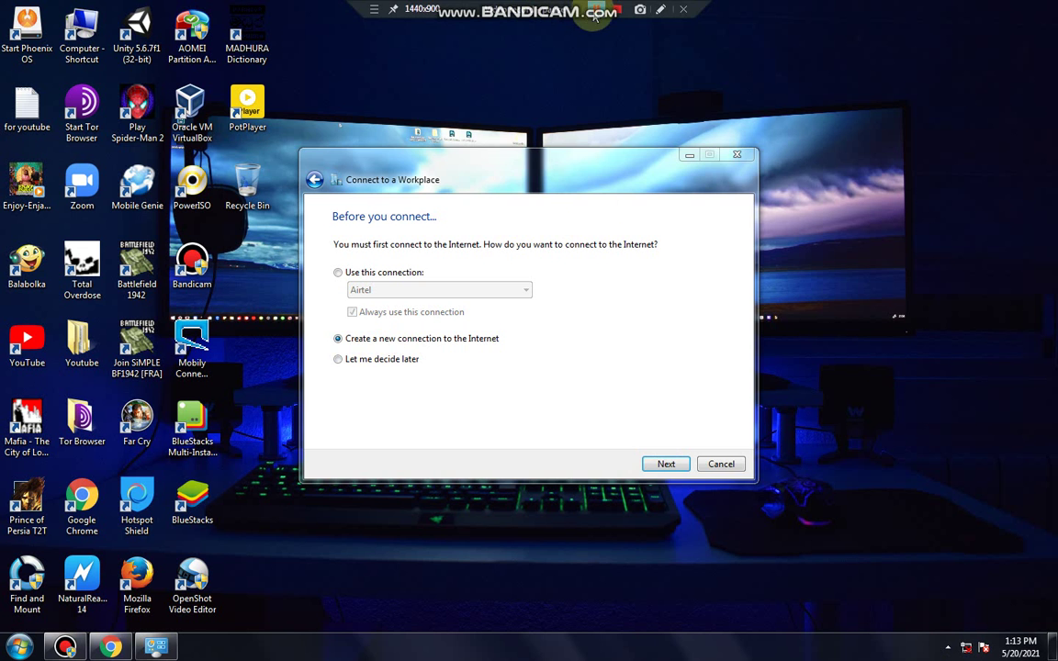
{"action": "left_click", "coordinate": [372, 359]}
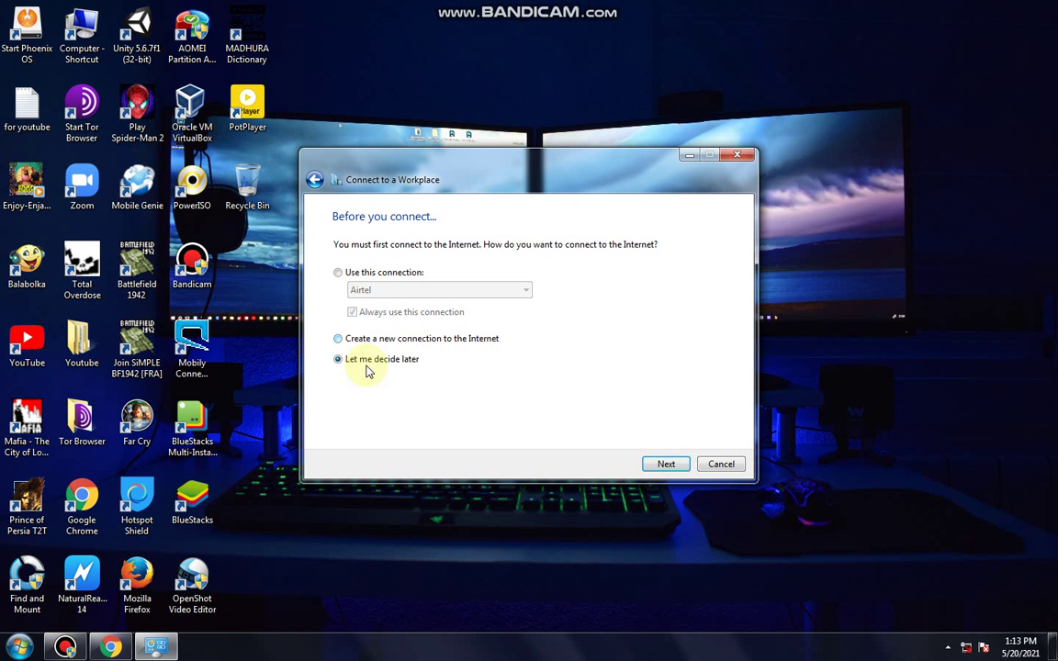
{"action": "left_click", "coordinate": [982, 646]}
{"action": "left_click", "coordinate": [797, 567]}
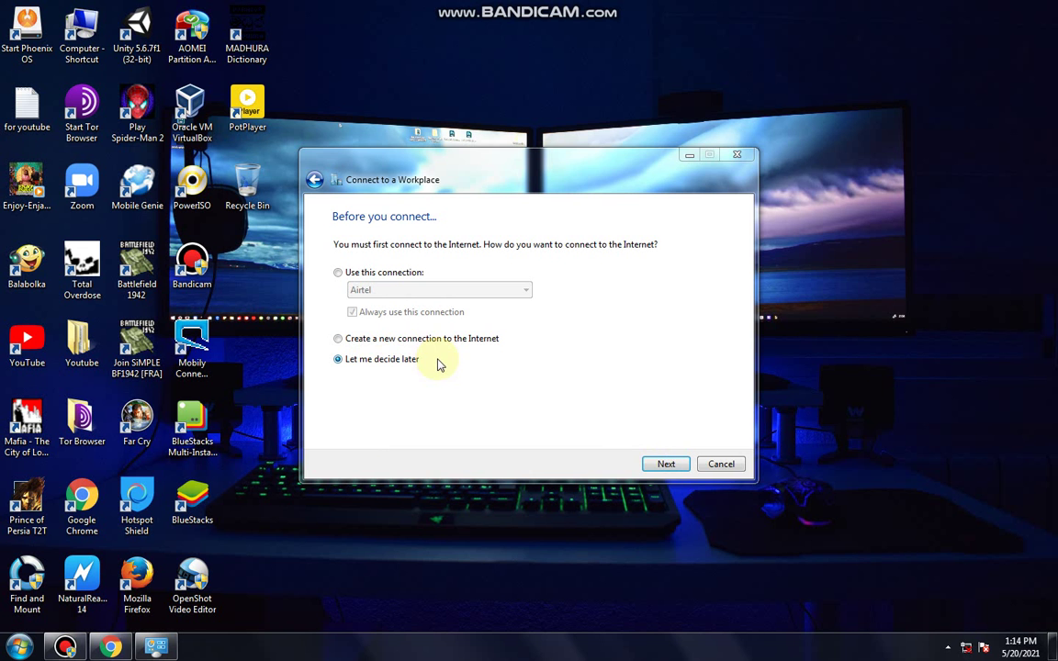
{"action": "left_click", "coordinate": [668, 465]}
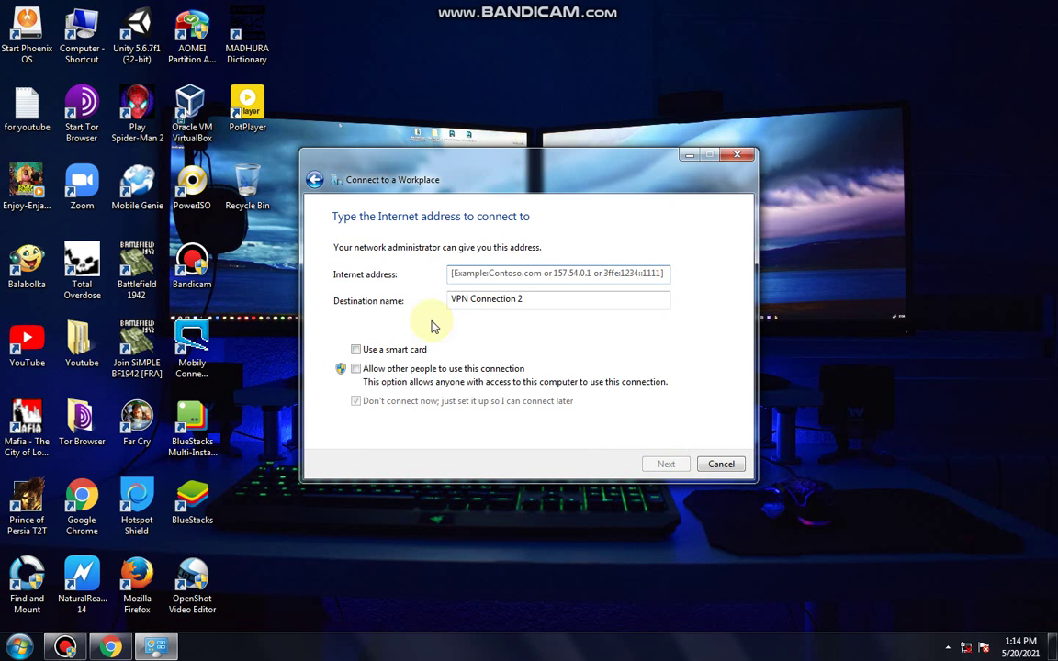
{"action": "left_click", "coordinate": [532, 272]}
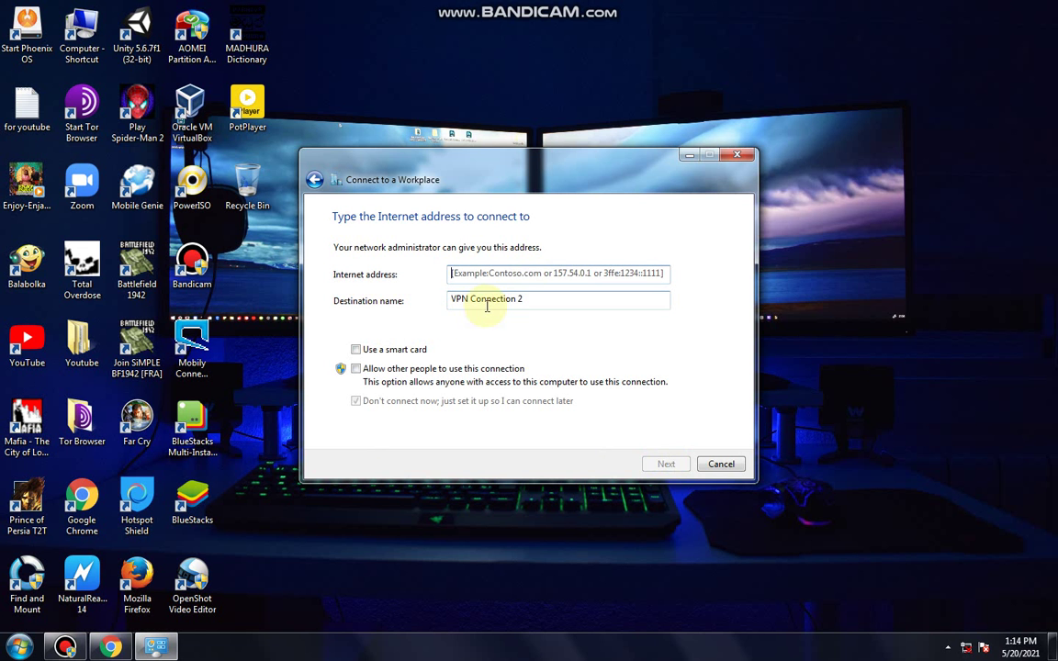
{"action": "left_click", "coordinate": [536, 300]}
{"action": "left_click", "coordinate": [538, 296]}
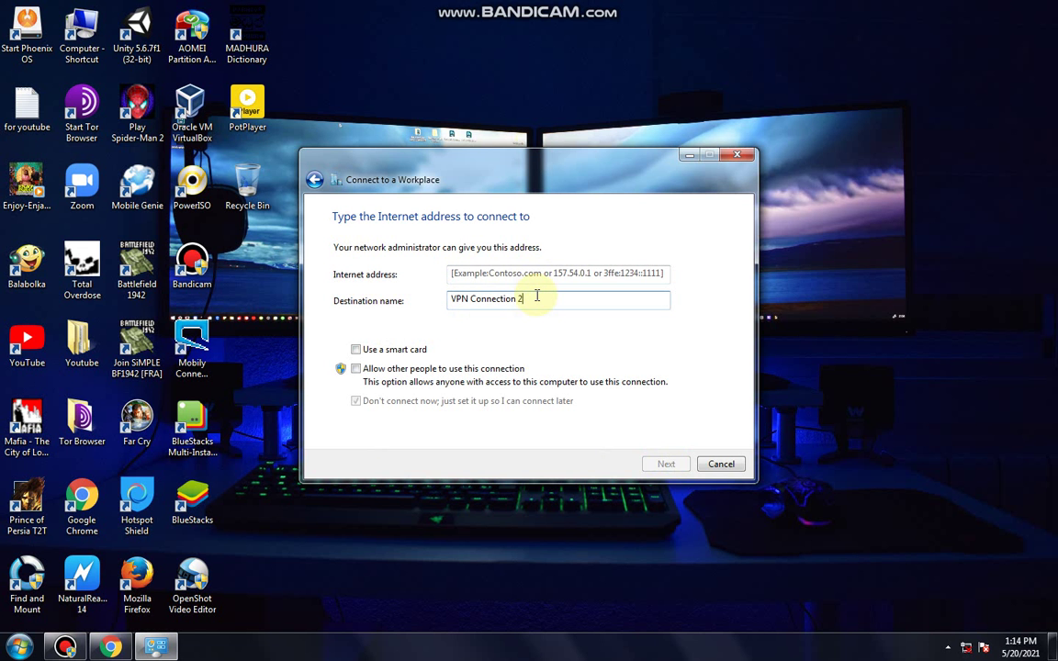
{"action": "left_click_drag", "start_coordinate": [536, 297], "coordinate": [367, 300]}
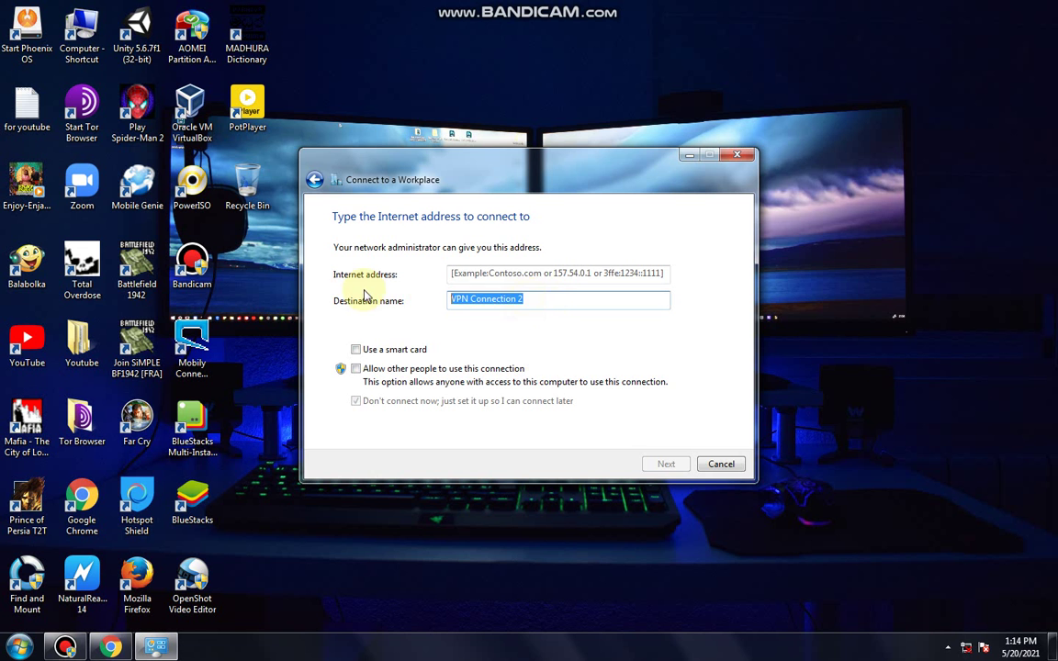
{"action": "left_click", "coordinate": [537, 296]}
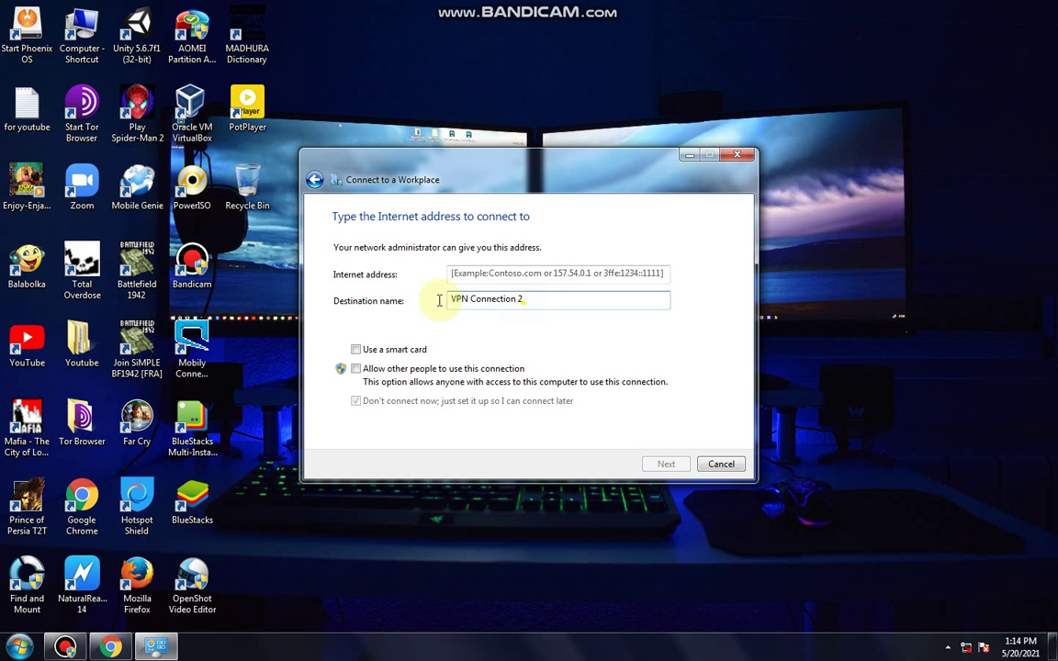
{"action": "mouse_move", "coordinate": [501, 300]}
{"action": "left_mouse_down"}
{"action": "mouse_move", "coordinate": [540, 300]}
{"action": "mouse_move", "coordinate": [510, 299]}
{"action": "left_mouse_up"}
{"action": "left_click", "coordinate": [541, 299]}
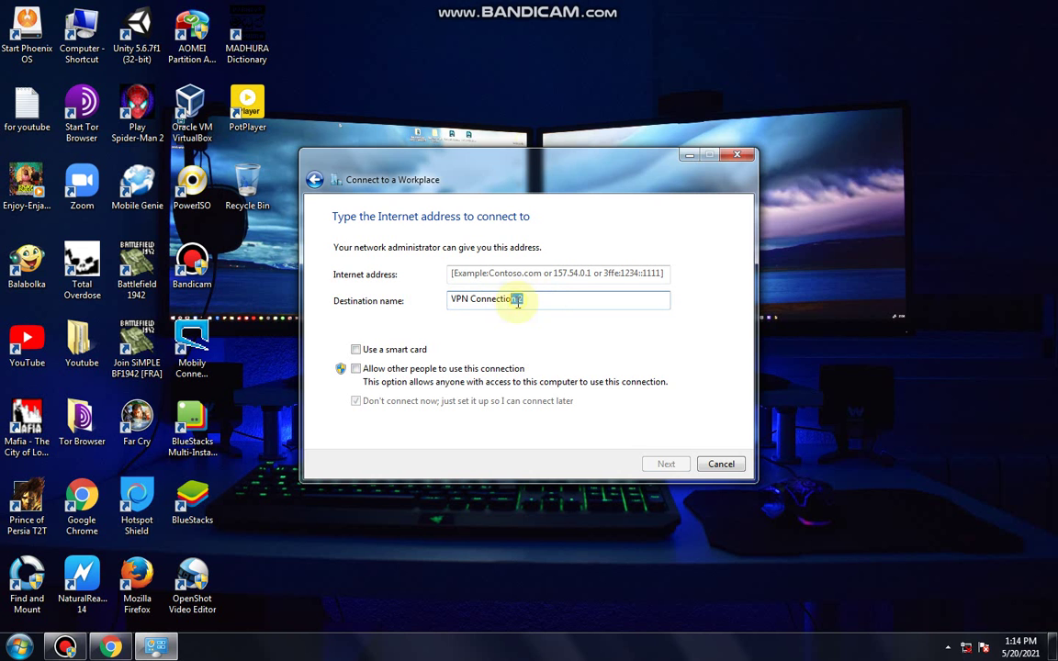
{"action": "left_click", "coordinate": [515, 299]}
Check the list of existing dial-up and VPN connections, and return to the wizard's Internet address field
{"action": "left_click", "coordinate": [952, 645]}
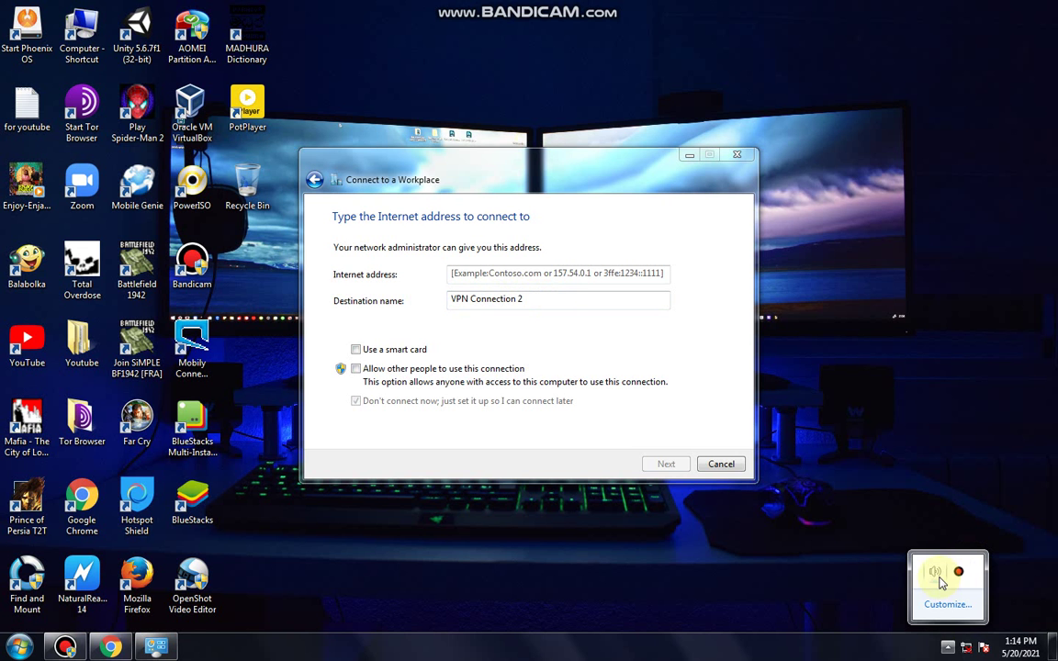
{"action": "left_click", "coordinate": [964, 646]}
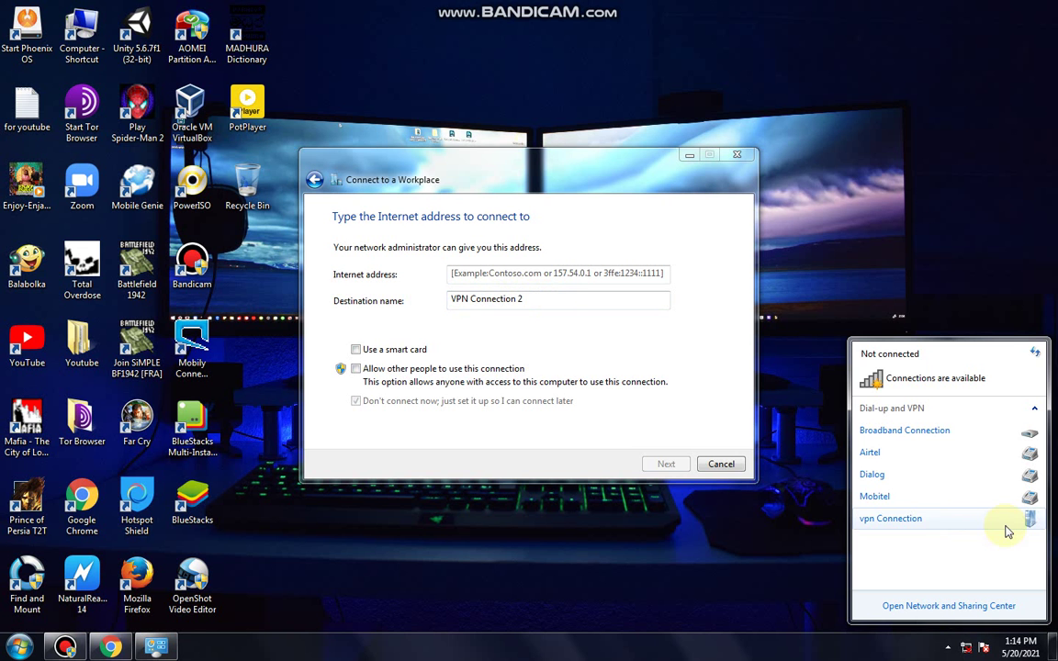
{"action": "left_click", "coordinate": [582, 302]}
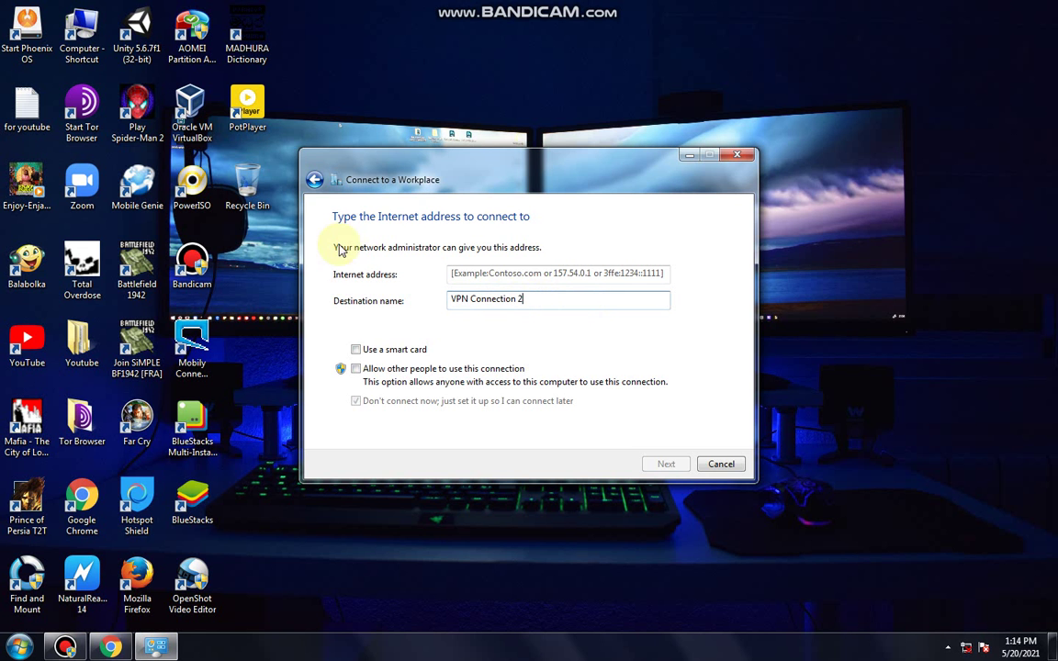
{"action": "left_click", "coordinate": [505, 272]}
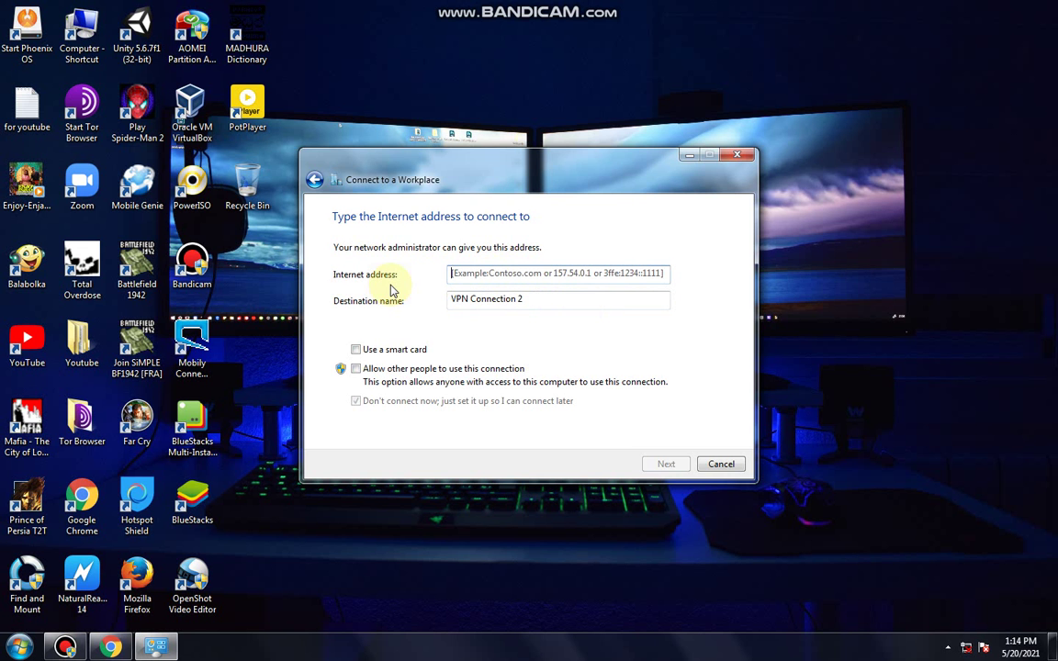
Switch to Chrome and bring up the Free VPN accounts page of vpnbook.com
{"action": "right_click", "coordinate": [445, 47]}
{"action": "left_click", "coordinate": [642, 147]}
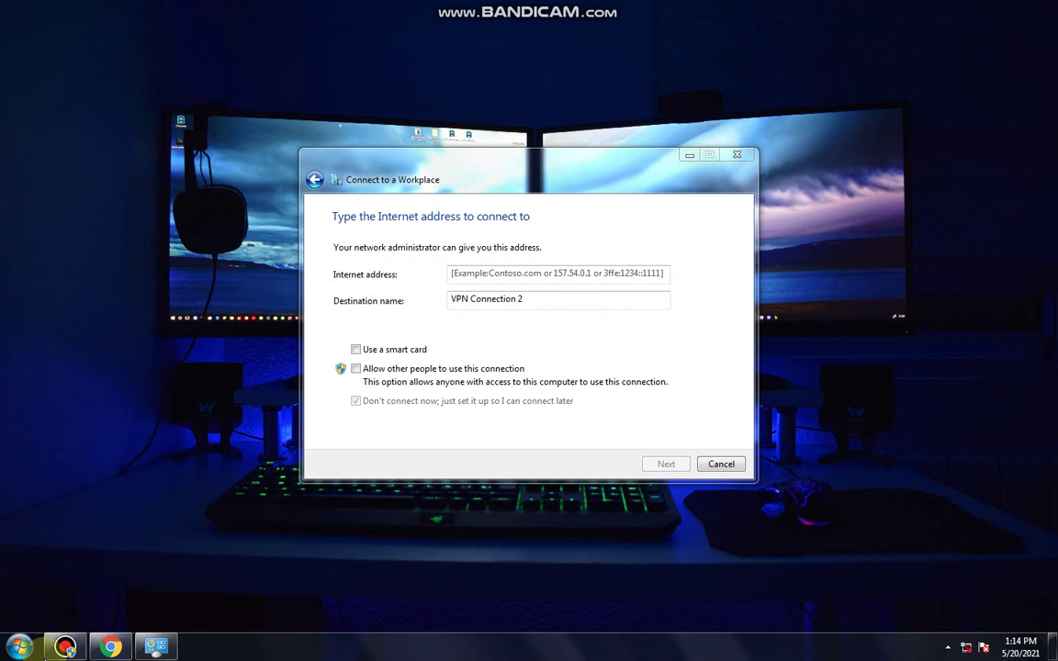
{"action": "double_click", "coordinate": [90, 562]}
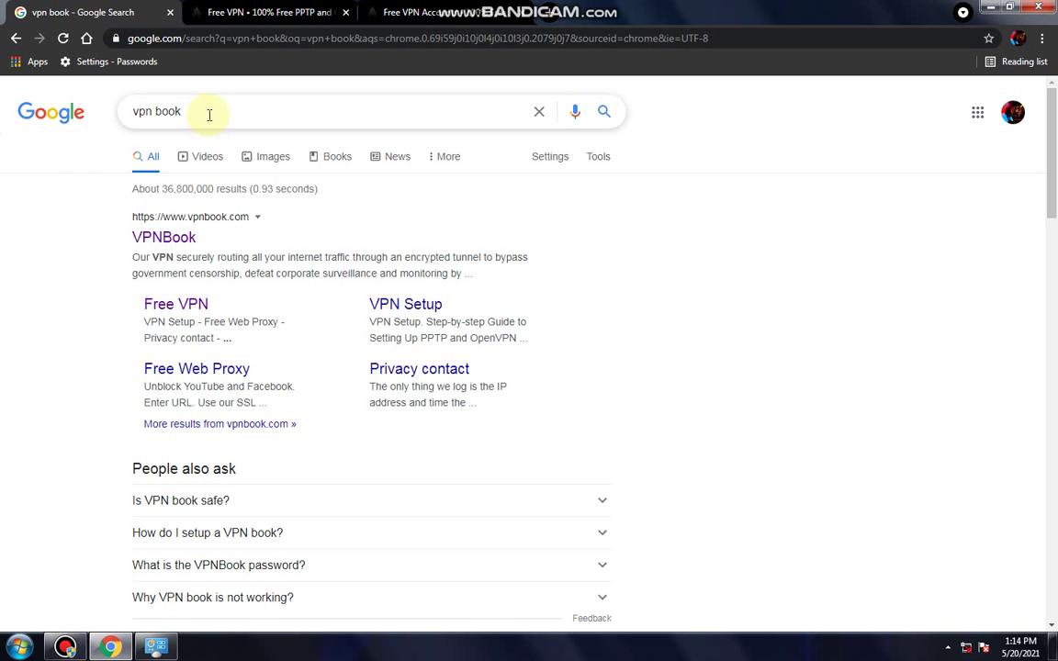
{"action": "left_click_drag", "start_coordinate": [206, 111], "coordinate": [134, 112]}
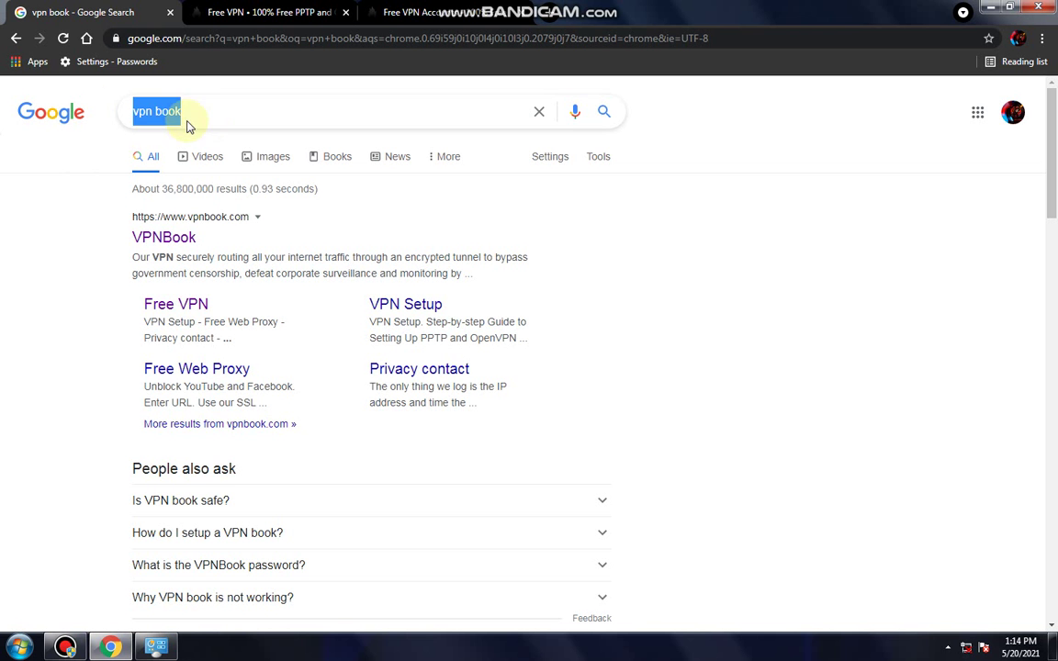
{"action": "left_click", "coordinate": [3, 292]}
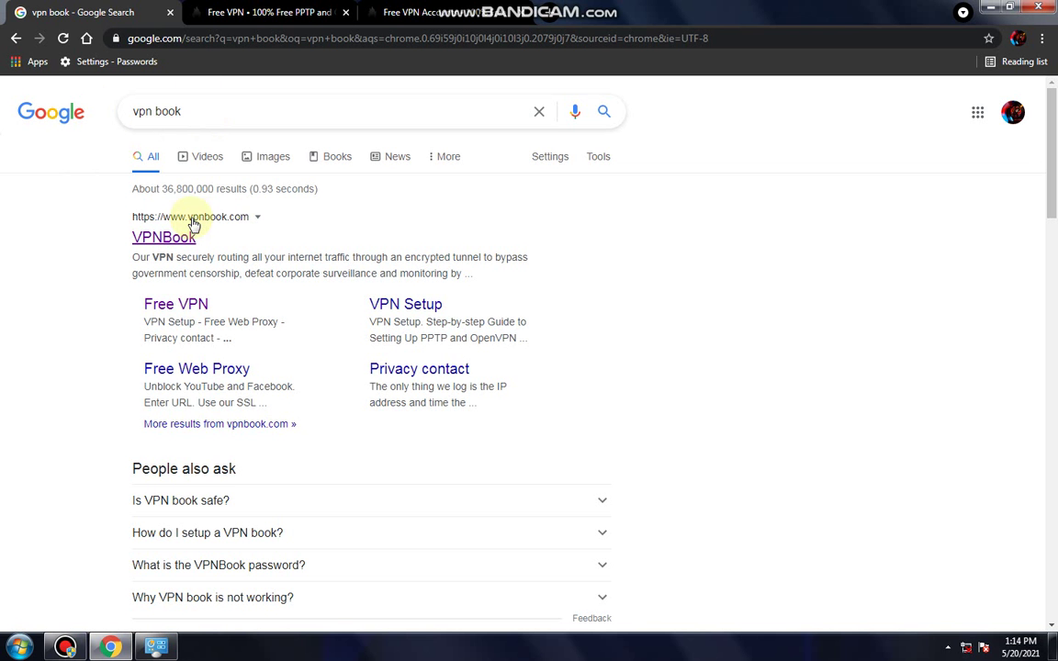
{"action": "left_click", "coordinate": [248, 8]}
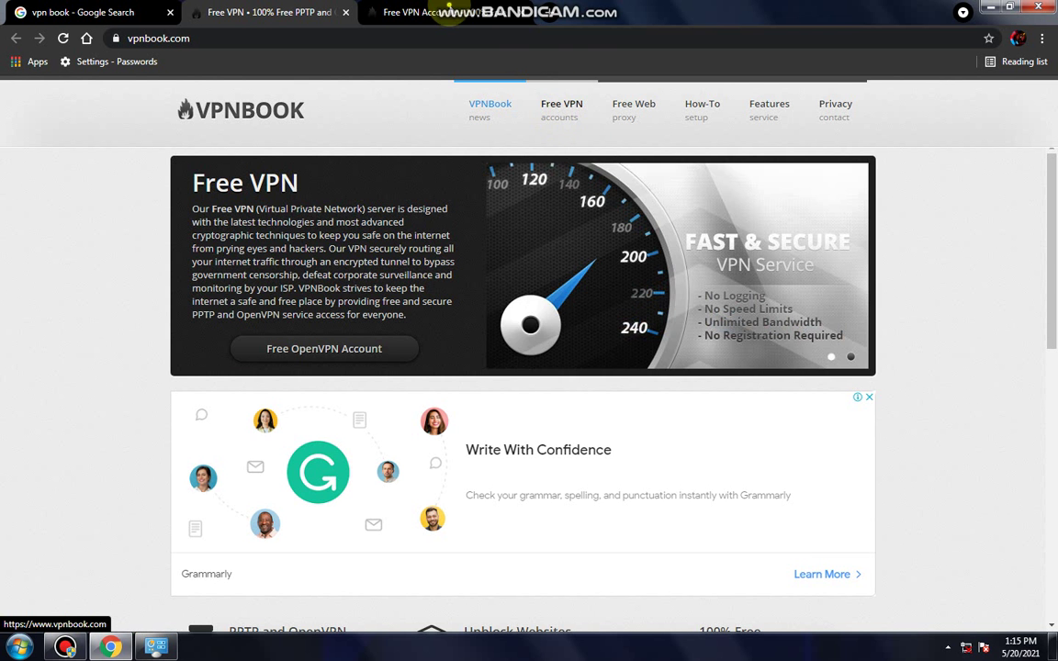
{"action": "left_click", "coordinate": [404, 12]}
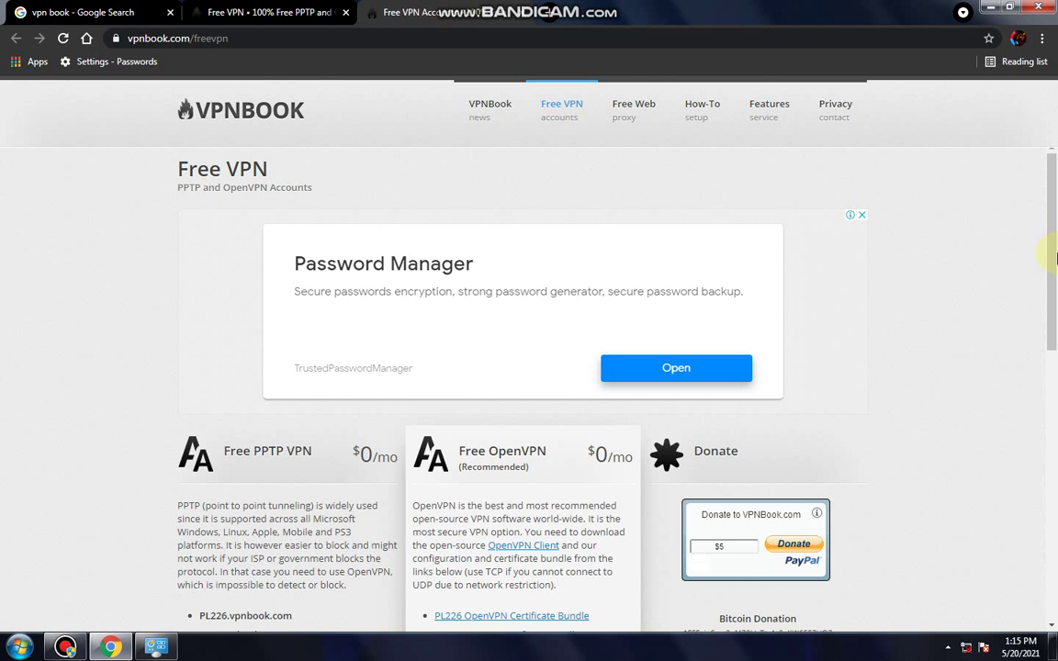
Look through the Free PPTP VPN section for a server address that suits the workplace wizard's Internet address field
{"action": "left_click_drag", "start_coordinate": [1056, 259], "coordinate": [1053, 158]}
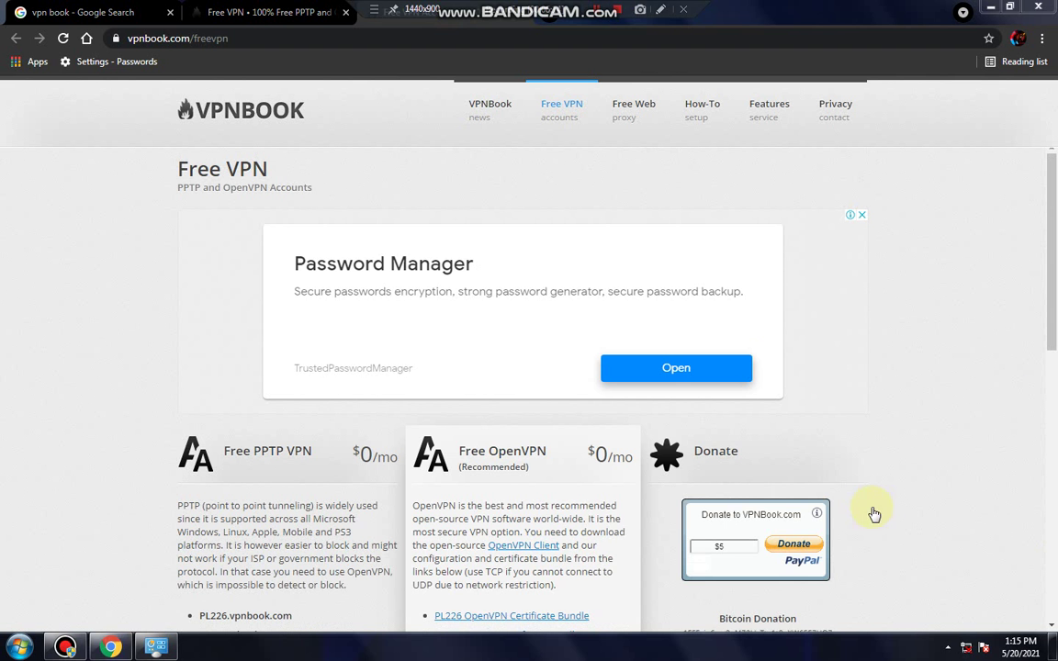
{"action": "scroll", "coordinate": [908, 473], "scroll_direction": "down", "scroll_amount": 1}
{"action": "scroll", "coordinate": [781, 455], "scroll_direction": "up", "scroll_amount": 1}
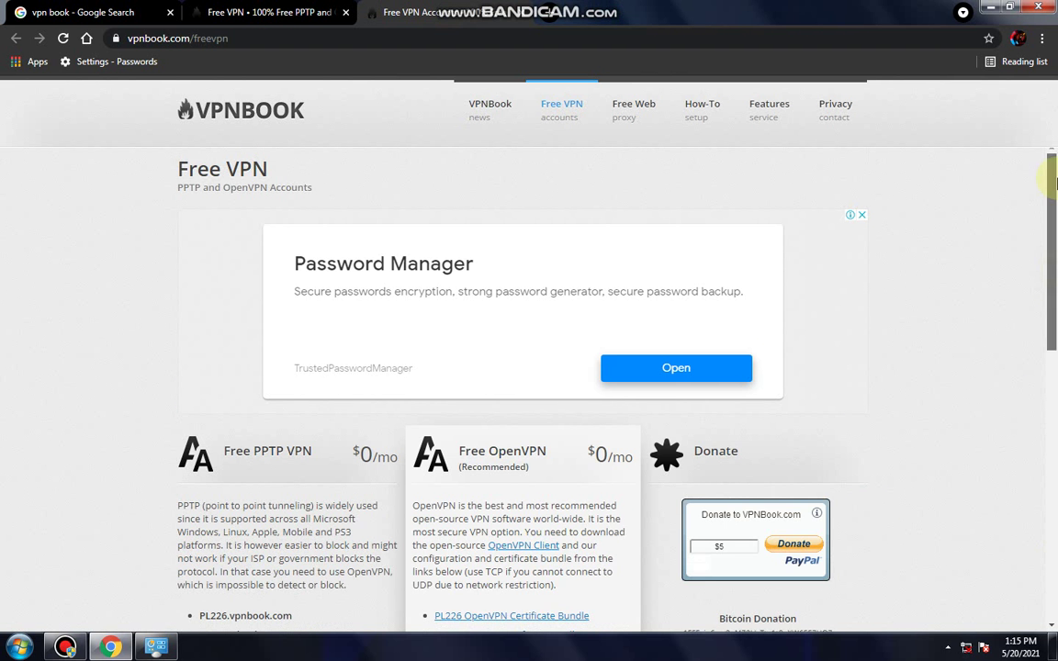
{"action": "scroll", "coordinate": [643, 436], "scroll_direction": "down", "scroll_amount": 1}
{"action": "scroll", "coordinate": [577, 429], "scroll_direction": "down", "scroll_amount": 1}
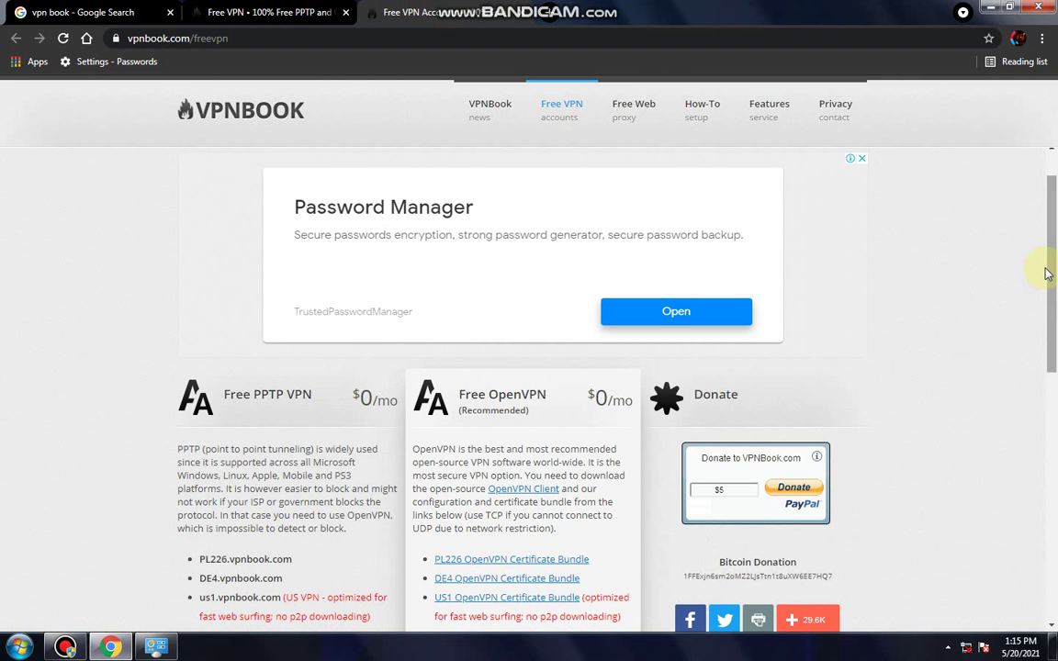
{"action": "left_click", "coordinate": [1052, 161]}
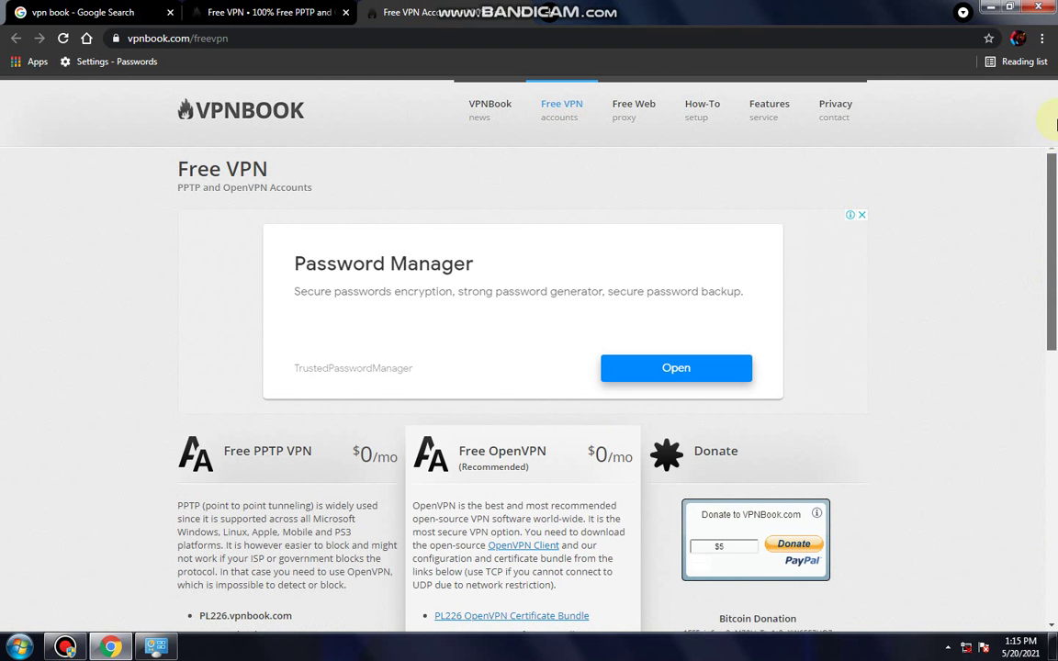
{"action": "left_click_drag", "start_coordinate": [1054, 246], "coordinate": [1053, 338]}
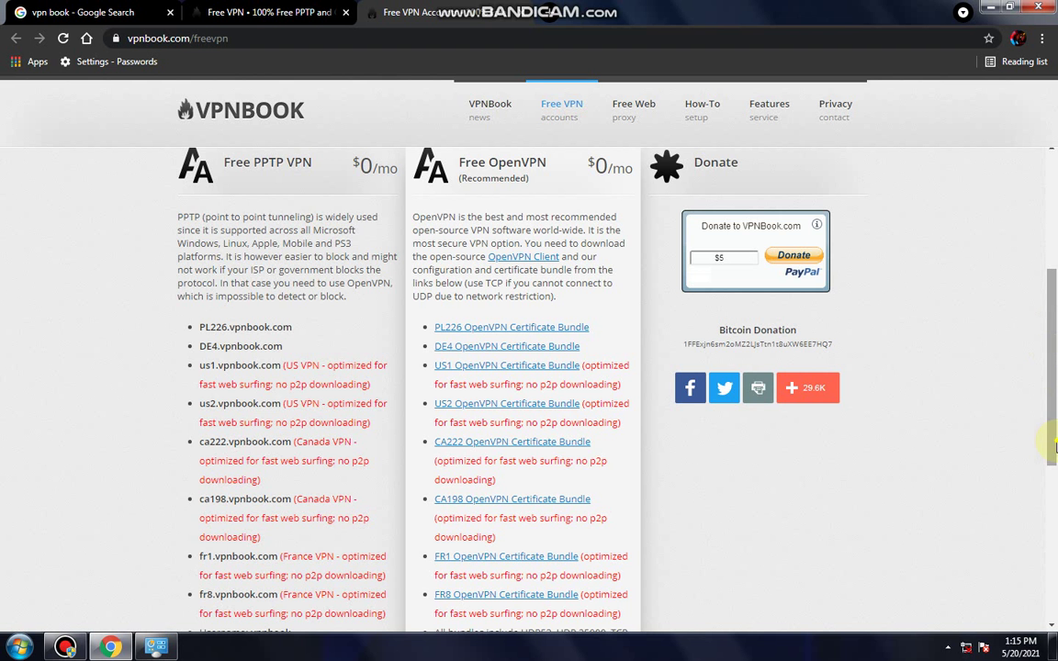
{"action": "scroll", "coordinate": [1054, 303], "scroll_direction": "down", "scroll_amount": 2}
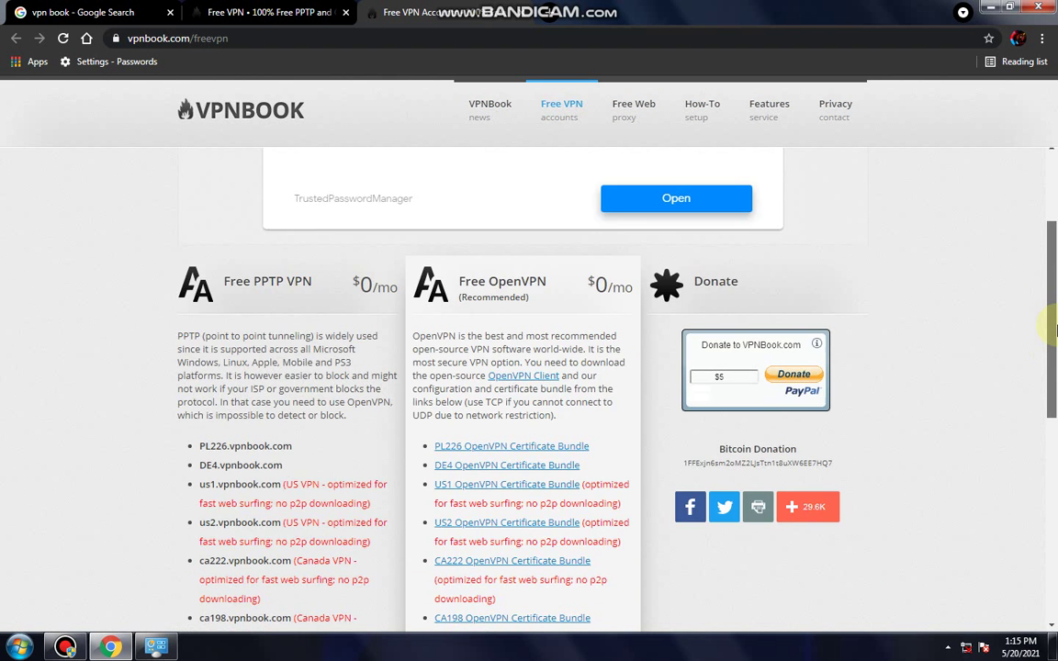
{"action": "left_click", "coordinate": [158, 651]}
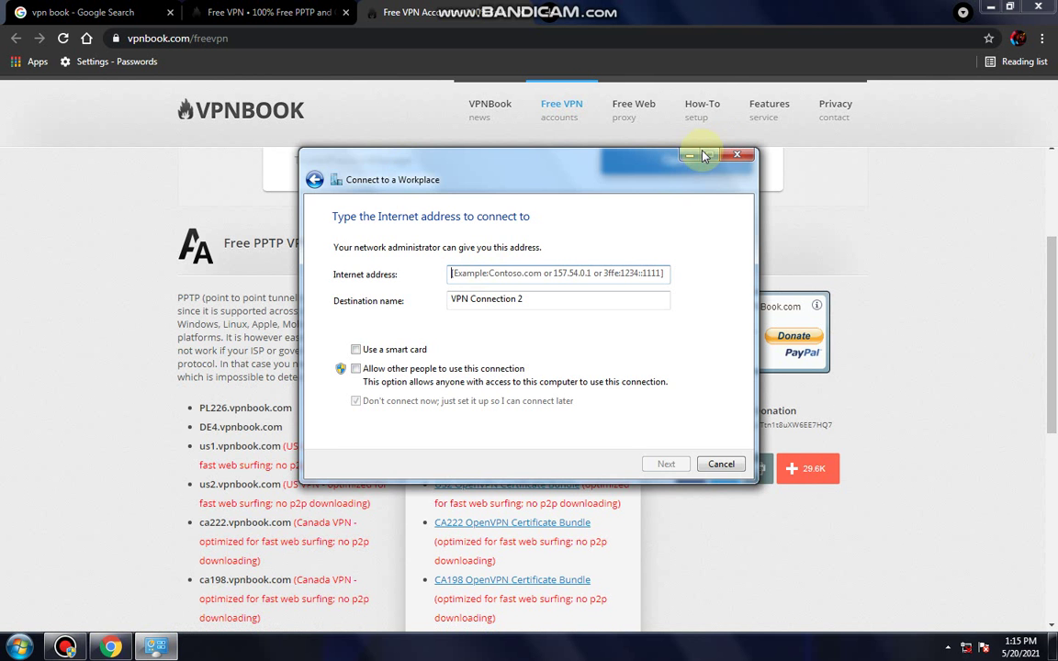
{"action": "left_click", "coordinate": [211, 408]}
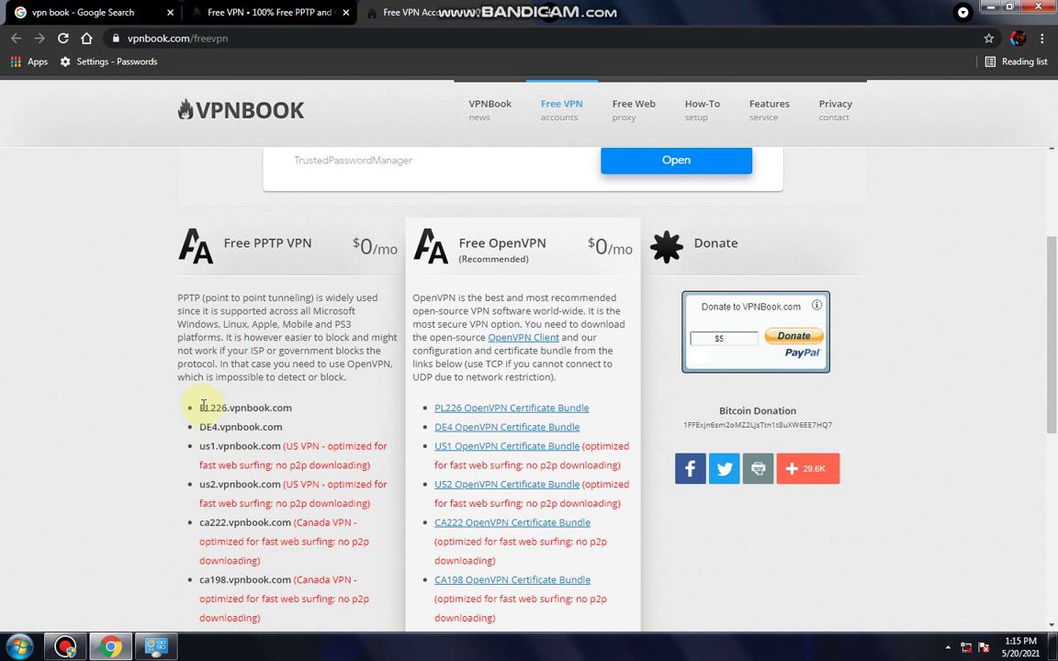
Examine the PPTP server addresses and compare the German and US servers in the Free PPTP VPN list
{"action": "mouse_move", "coordinate": [201, 406]}
{"action": "left_mouse_down"}
{"action": "mouse_move", "coordinate": [275, 404]}
{"action": "mouse_move", "coordinate": [197, 429]}
{"action": "left_mouse_up"}
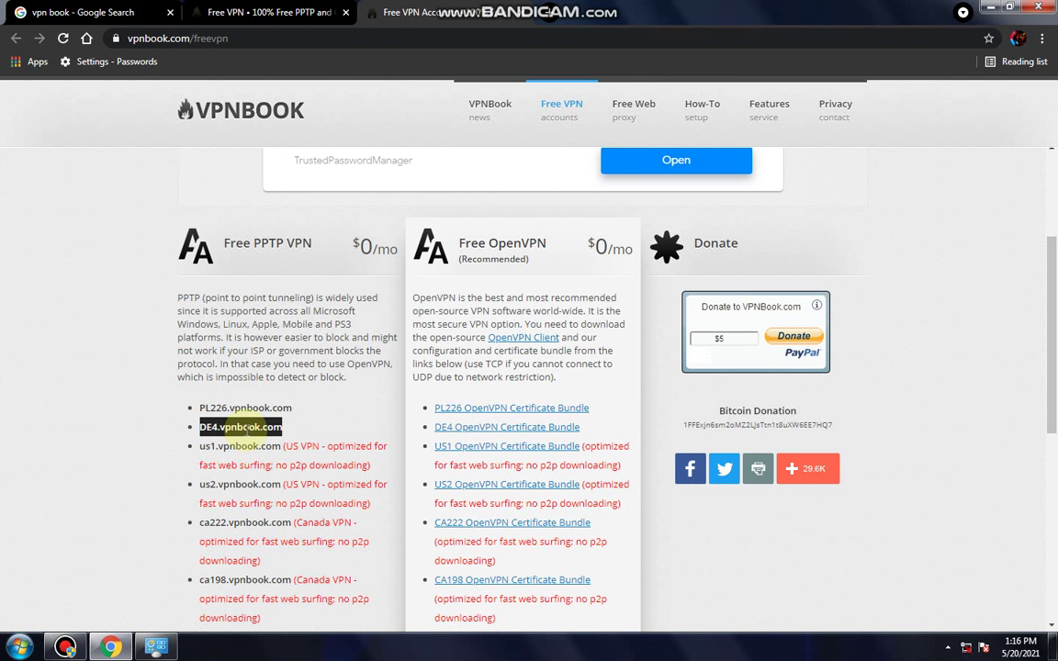
{"action": "left_click", "coordinate": [244, 432]}
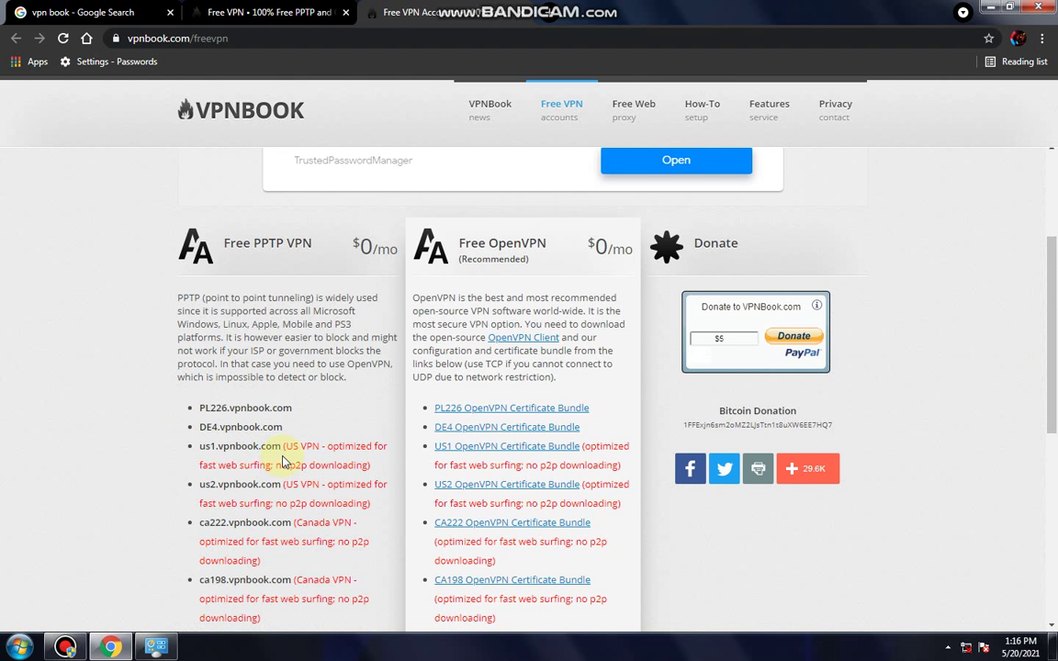
{"action": "scroll", "coordinate": [279, 454], "scroll_direction": "down", "scroll_amount": 1}
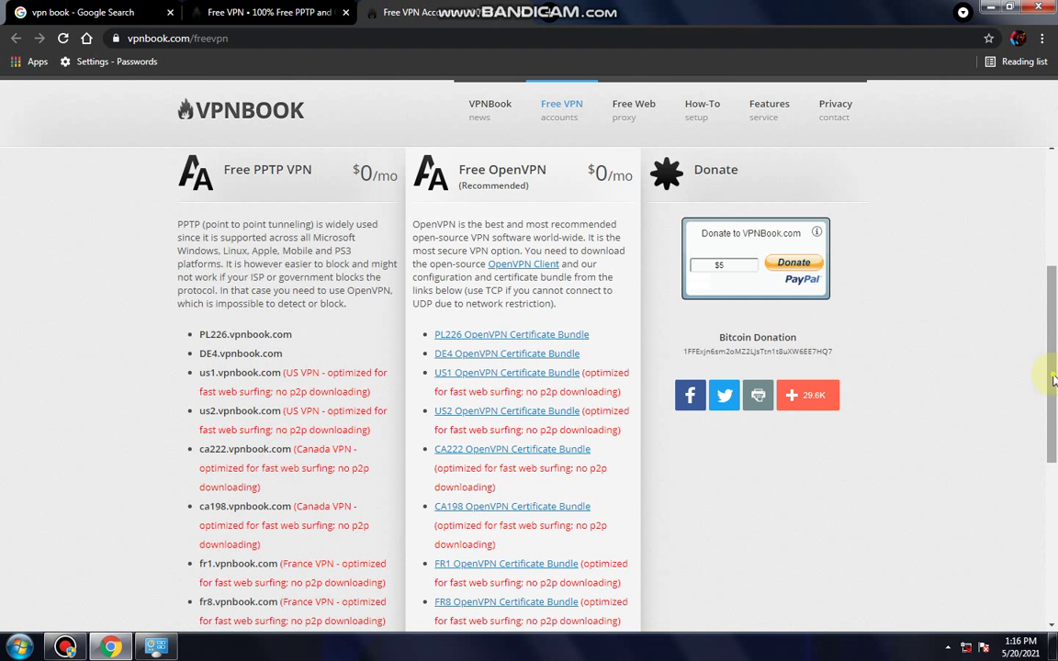
{"action": "left_click_drag", "start_coordinate": [1044, 367], "coordinate": [1053, 386]}
{"action": "scroll", "coordinate": [415, 509], "scroll_direction": "up", "scroll_amount": 1}
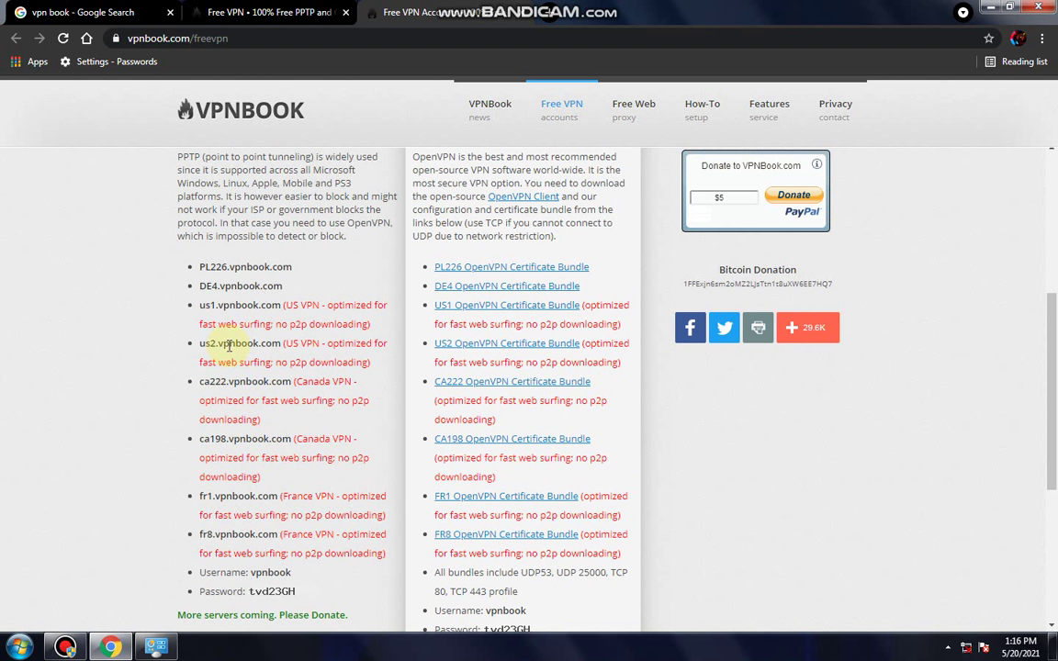
{"action": "left_click_drag", "start_coordinate": [201, 305], "coordinate": [248, 306]}
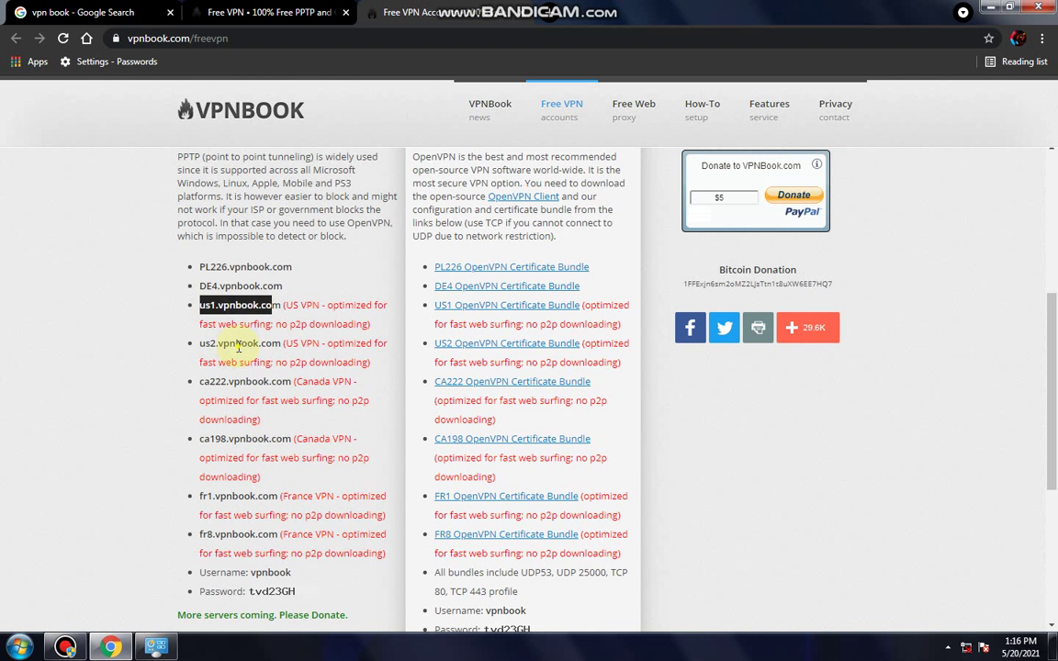
{"action": "left_click_drag", "start_coordinate": [200, 344], "coordinate": [245, 346]}
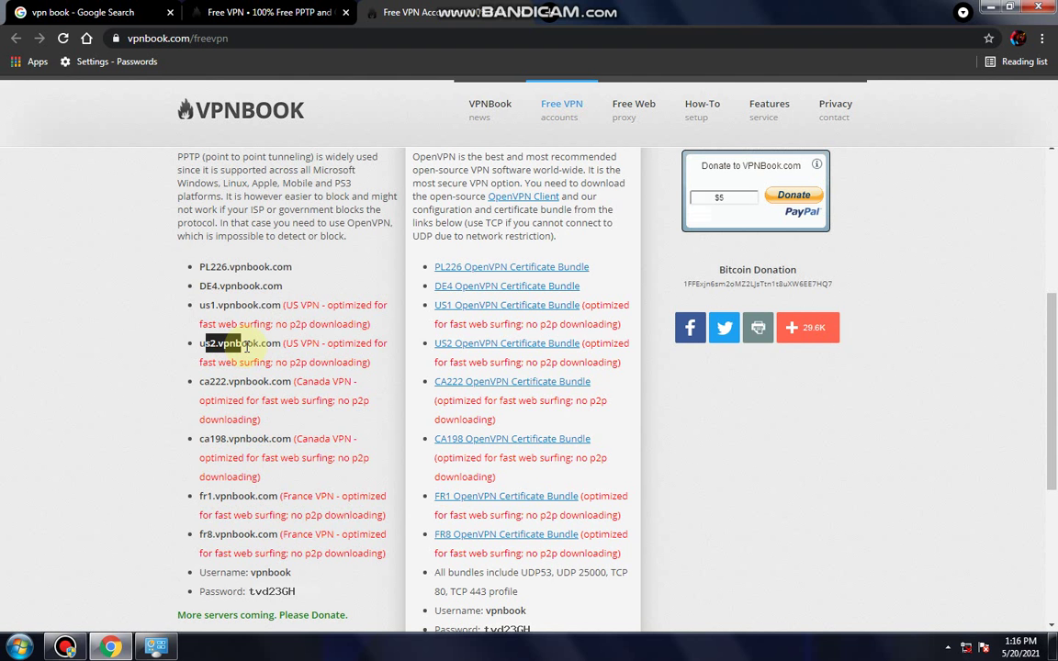
{"action": "left_click", "coordinate": [262, 344]}
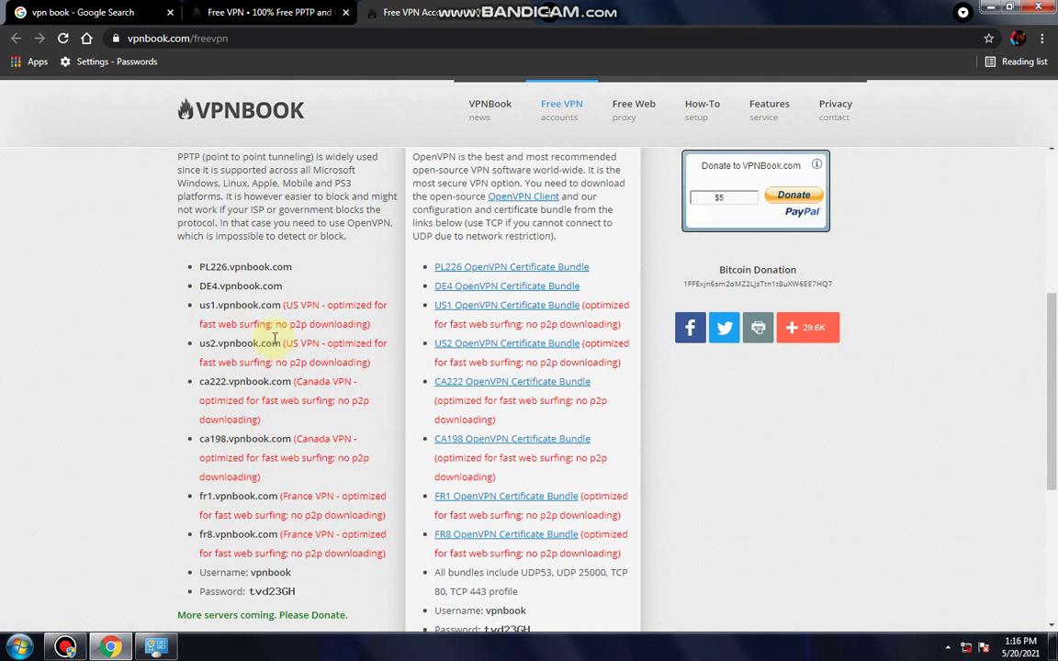
Copy the US server address us2.vpnbook.com from the Free PPTP VPN list
{"action": "double_click", "coordinate": [195, 344]}
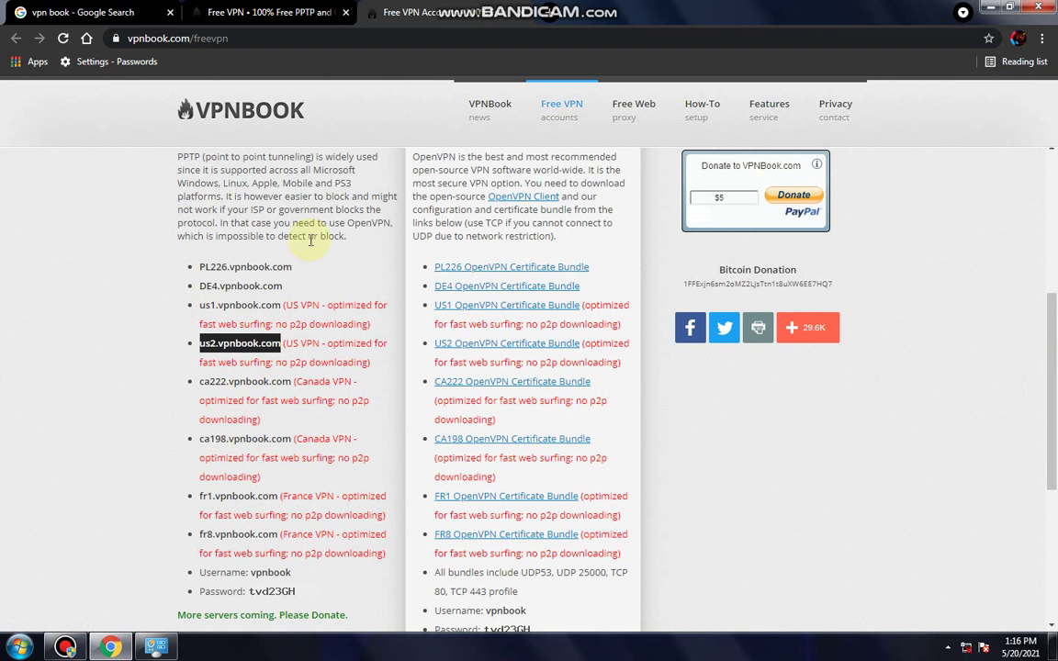
{"action": "double_click", "coordinate": [275, 305]}
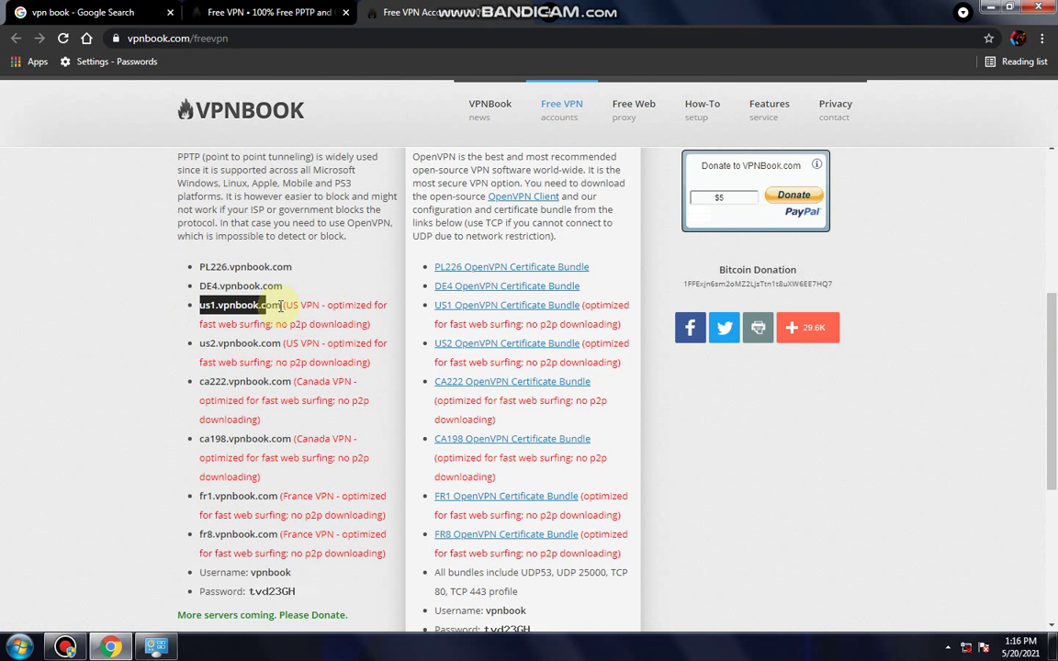
{"action": "double_click", "coordinate": [204, 344]}
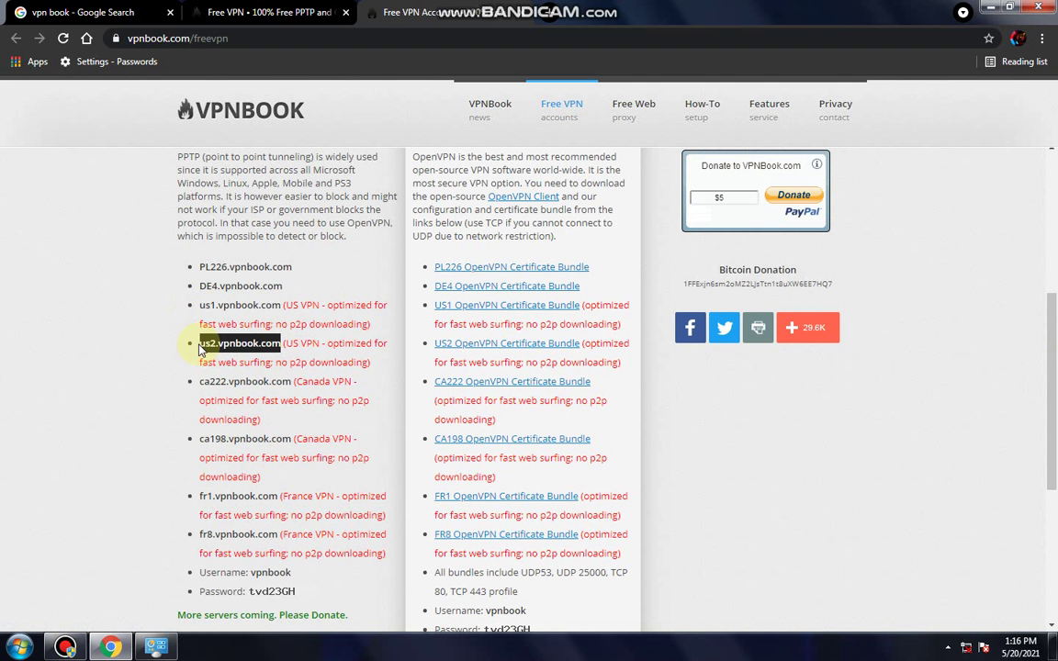
{"action": "right_click", "coordinate": [215, 353]}
{"action": "left_click", "coordinate": [202, 345]}
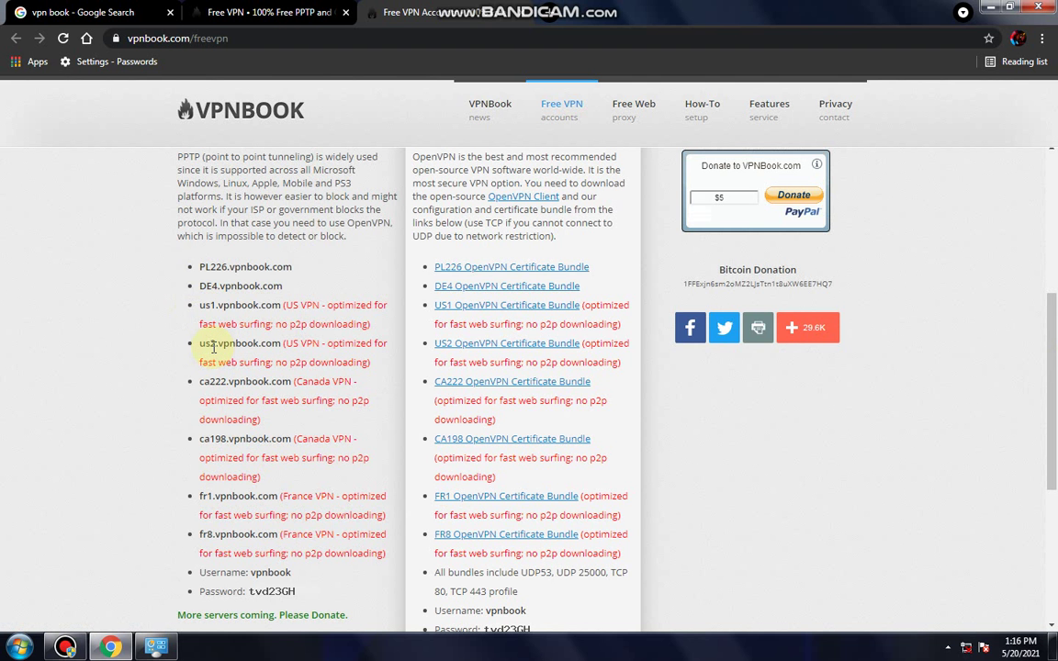
{"action": "double_click", "coordinate": [270, 342]}
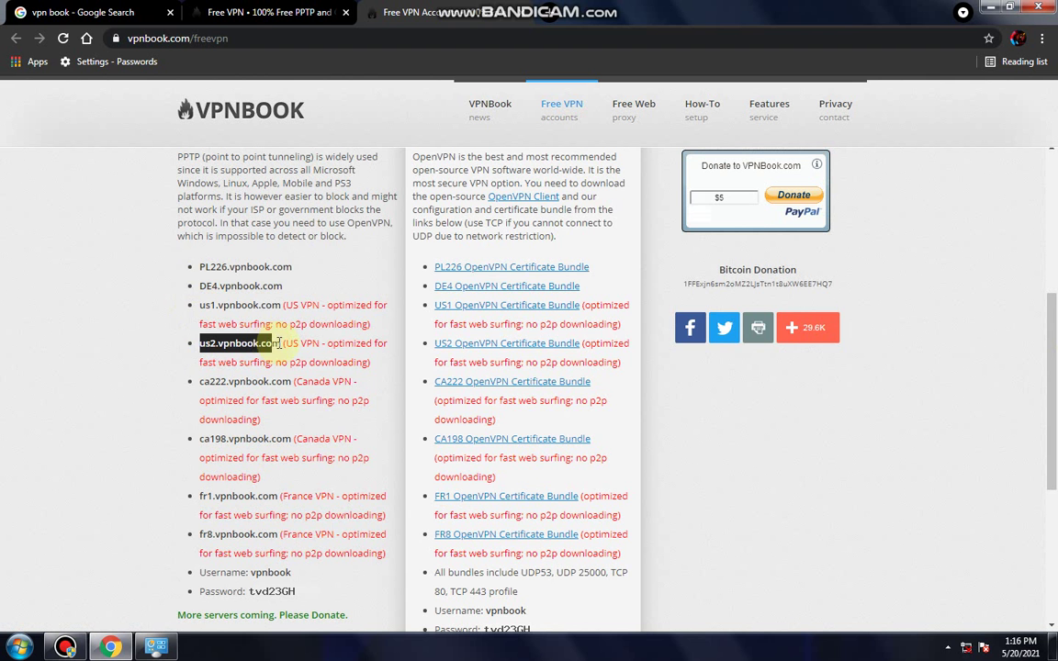
{"action": "right_click", "coordinate": [275, 346]}
{"action": "left_click", "coordinate": [302, 355]}
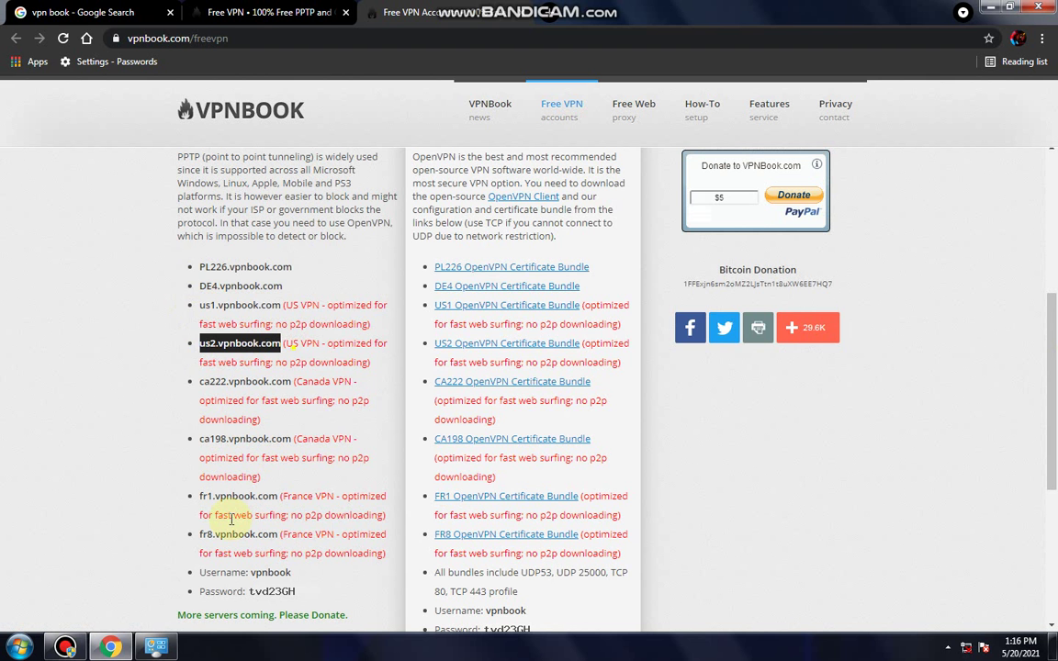
Paste us2.vpnbook.com as the wizard's Internet address, keep VPN Connection 2 as destination name, and continue to the user name and password page
{"action": "left_click", "coordinate": [156, 646]}
{"action": "right_click", "coordinate": [457, 272]}
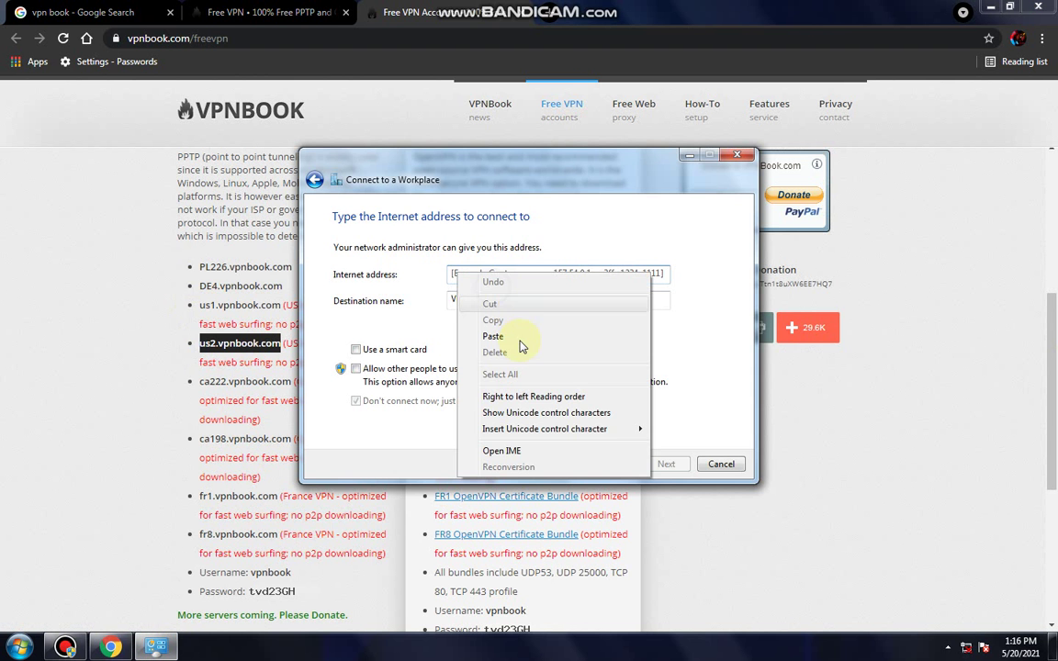
{"action": "left_click", "coordinate": [470, 334]}
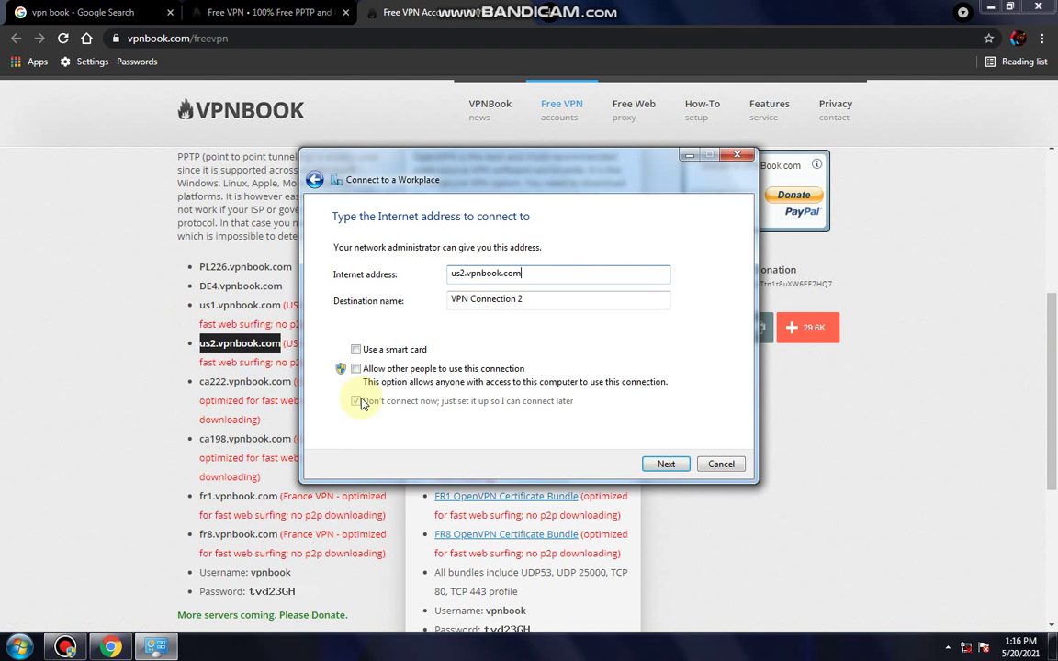
{"action": "left_click_drag", "start_coordinate": [551, 299], "coordinate": [409, 303]}
{"action": "left_click", "coordinate": [539, 299]}
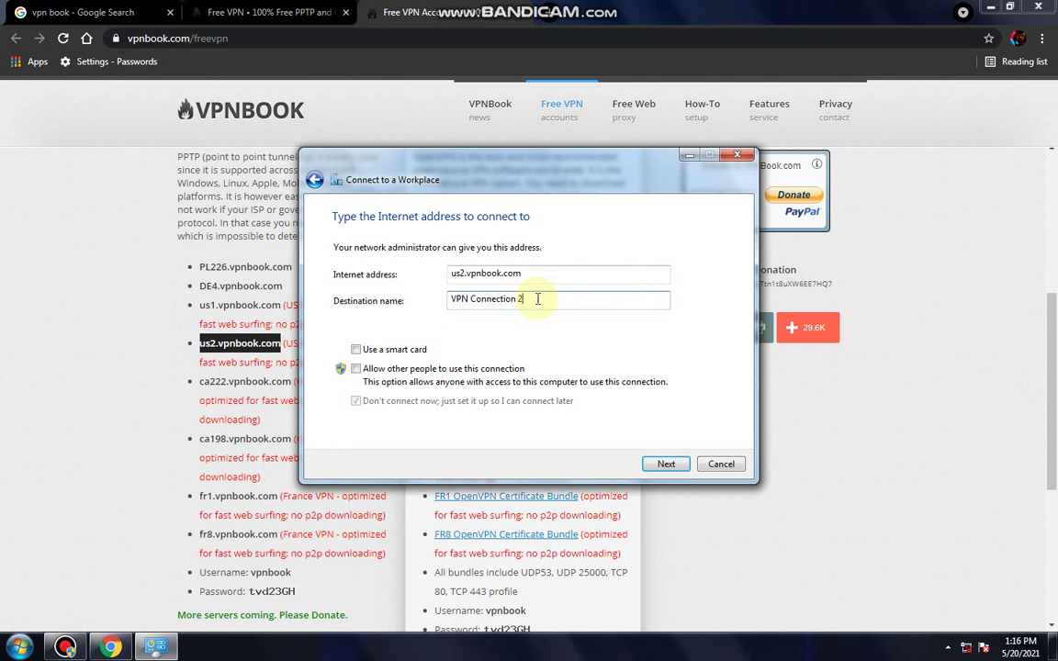
{"action": "left_click", "coordinate": [670, 468]}
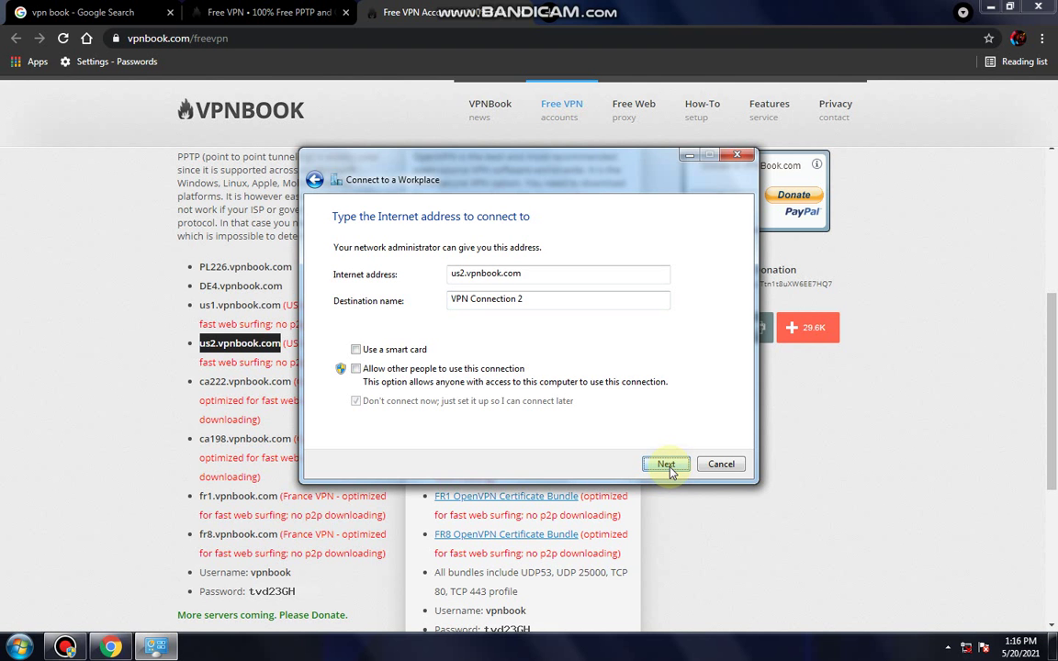
{"action": "left_click", "coordinate": [667, 466]}
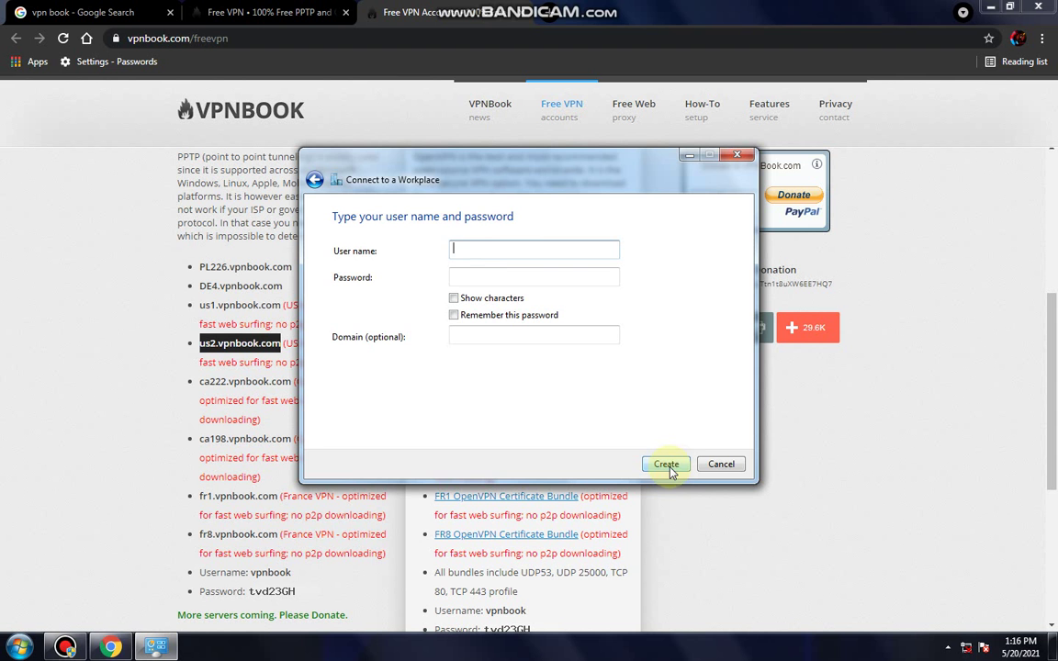
Return to the VPNBook page and copy the username vpnbook listed below the Free PPTP VPN servers
{"action": "left_click", "coordinate": [602, 7]}
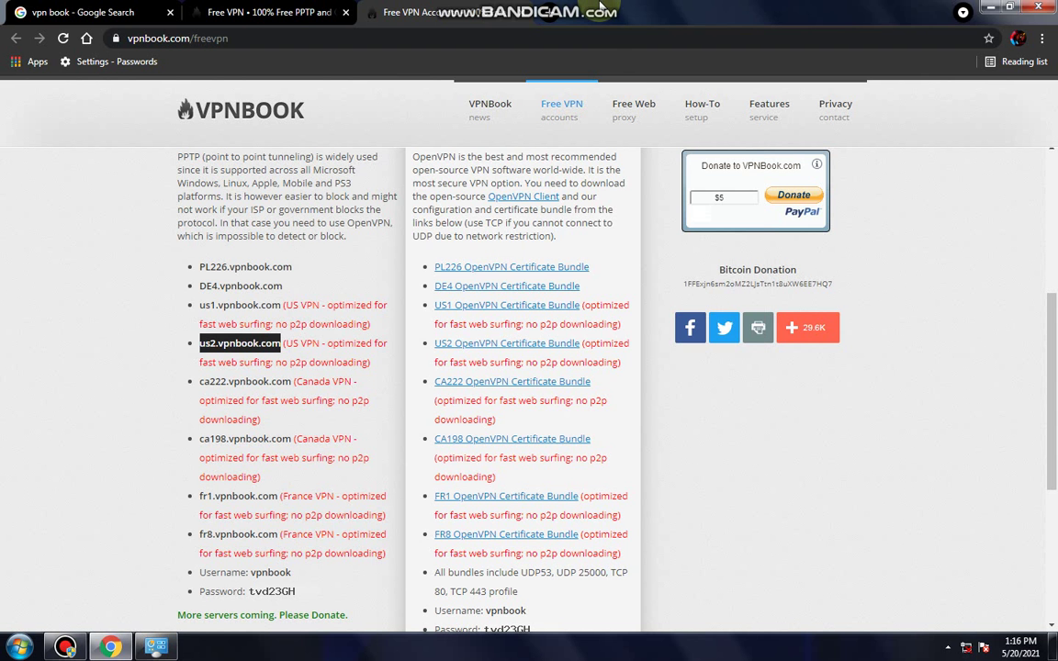
{"action": "left_click", "coordinate": [166, 649]}
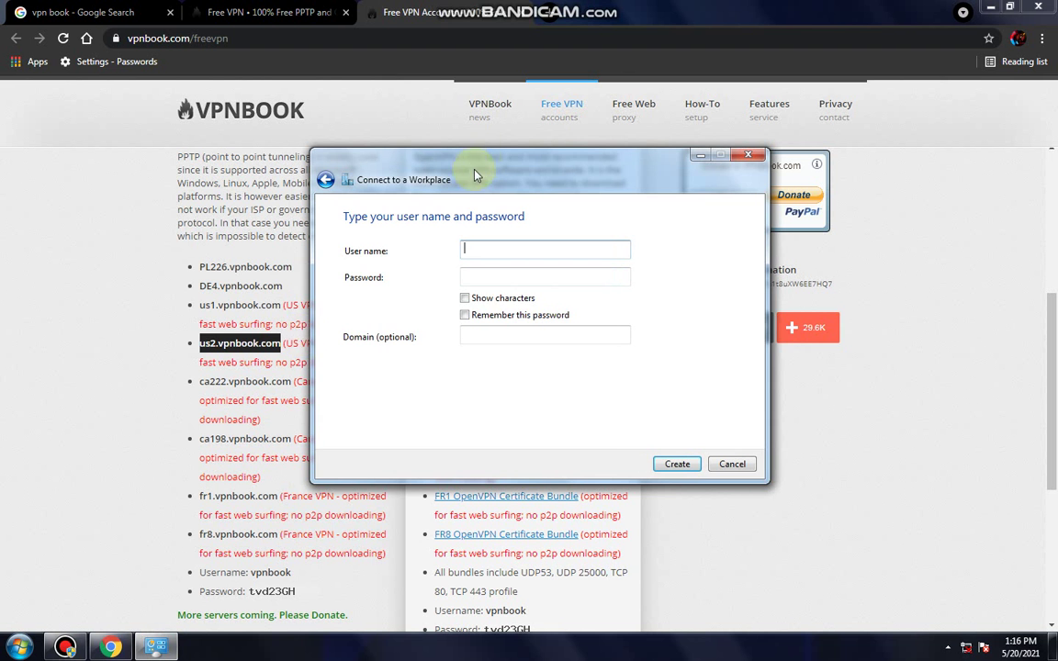
{"action": "left_click", "coordinate": [144, 343]}
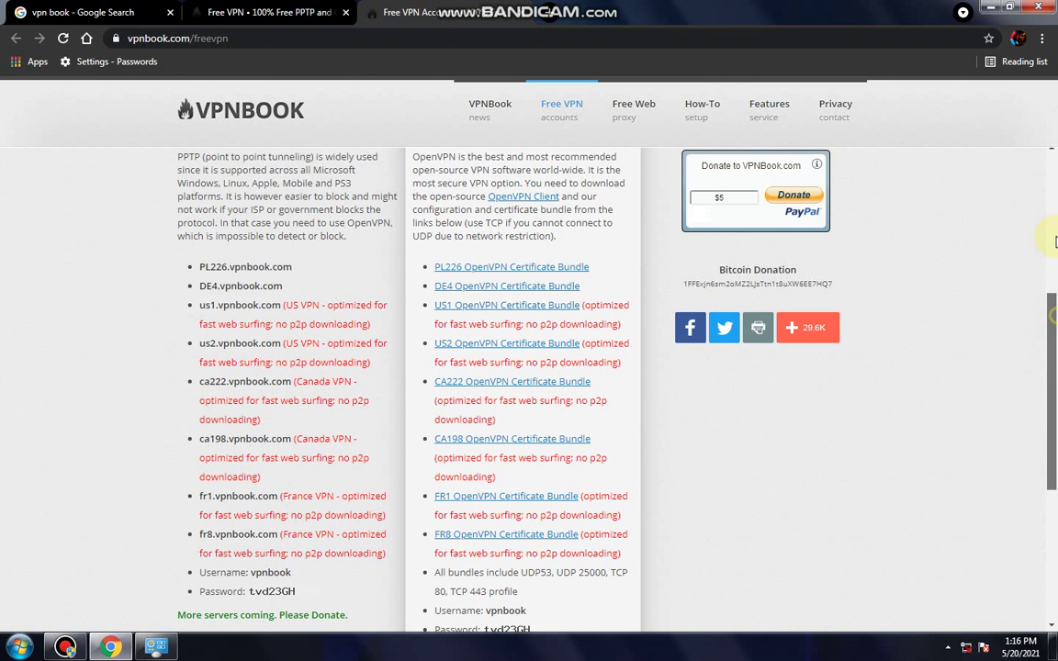
{"action": "scroll", "coordinate": [1055, 179], "scroll_direction": "up", "scroll_amount": 1}
{"action": "scroll", "coordinate": [1052, 179], "scroll_direction": "up", "scroll_amount": 3}
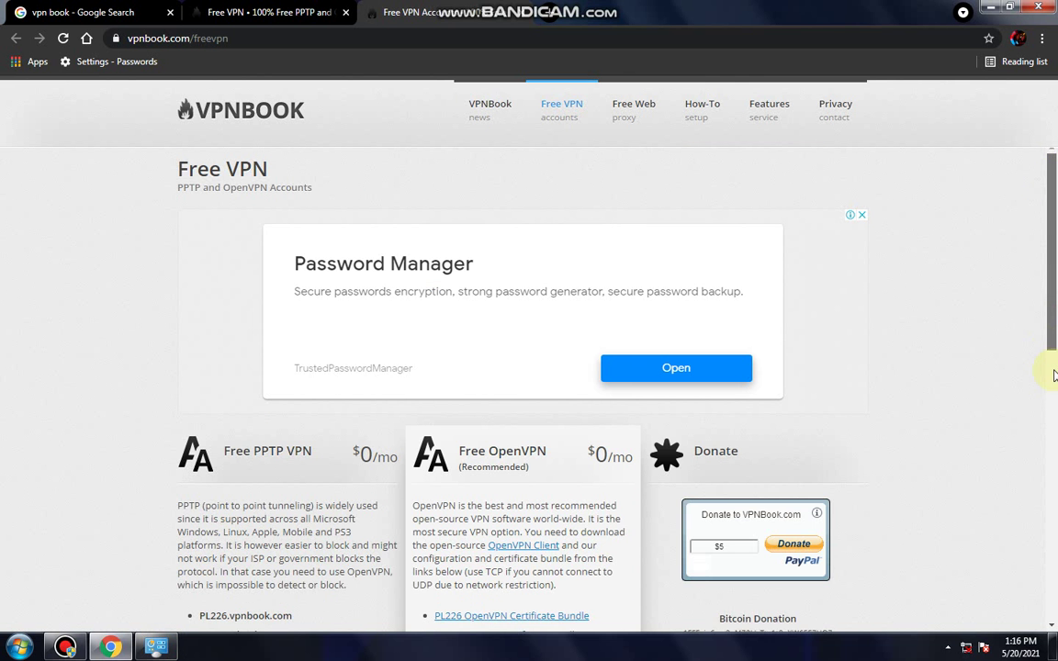
{"action": "scroll", "coordinate": [1054, 375], "scroll_direction": "down", "scroll_amount": 6}
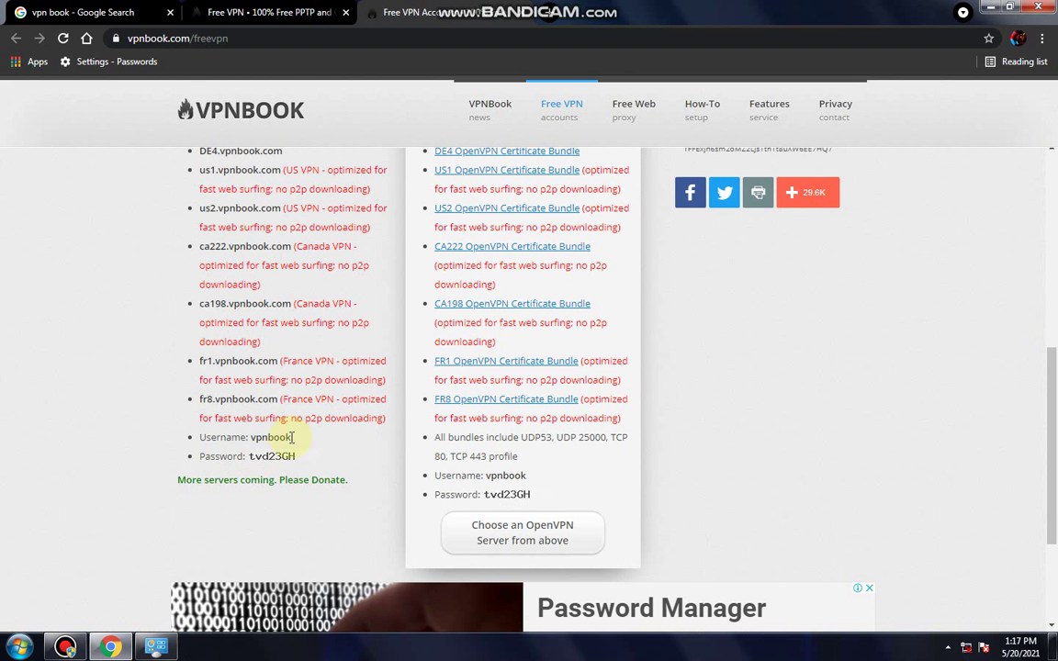
{"action": "left_click_drag", "start_coordinate": [292, 437], "coordinate": [250, 437]}
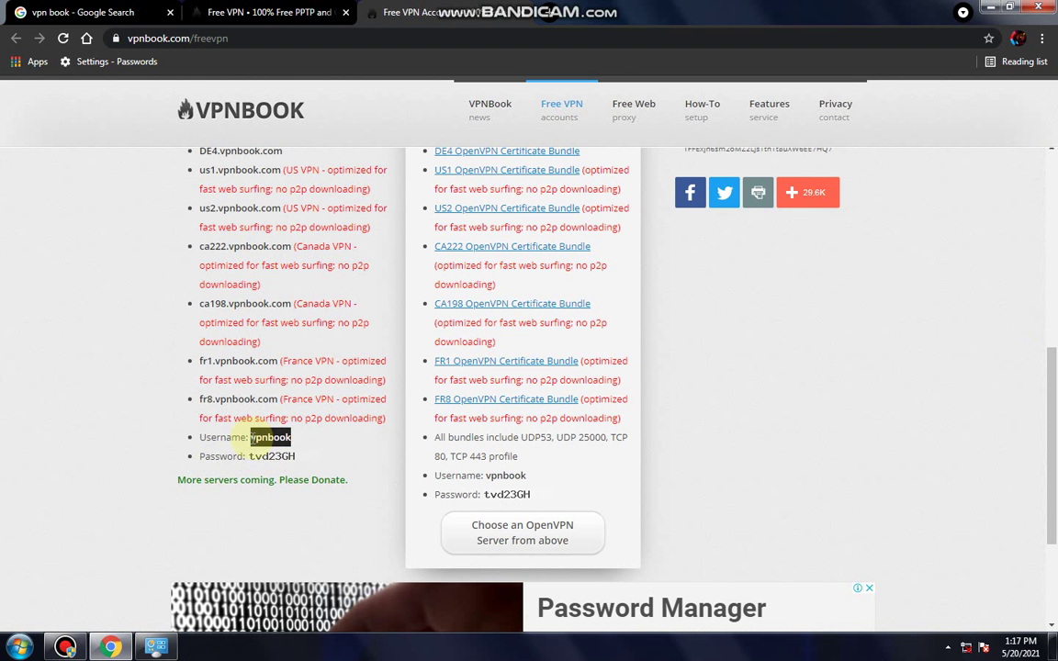
{"action": "right_click", "coordinate": [255, 441]}
{"action": "left_click", "coordinate": [277, 450]}
Paste vpnbook into the User name field of the workplace wizard
{"action": "left_click", "coordinate": [156, 647]}
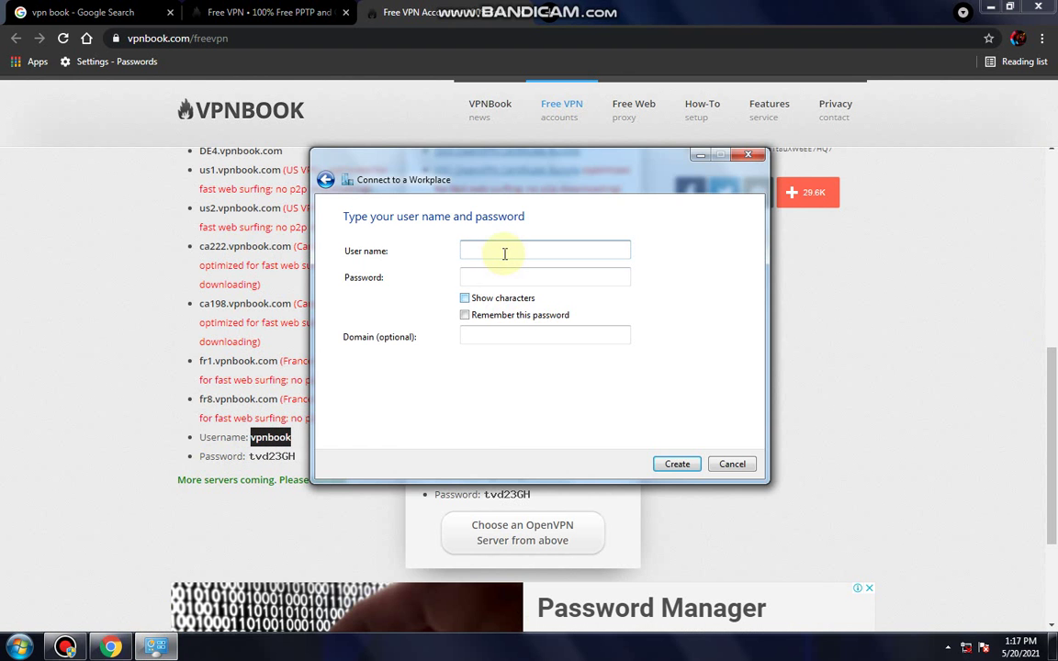
{"action": "right_click", "coordinate": [505, 253]}
{"action": "left_click", "coordinate": [562, 317]}
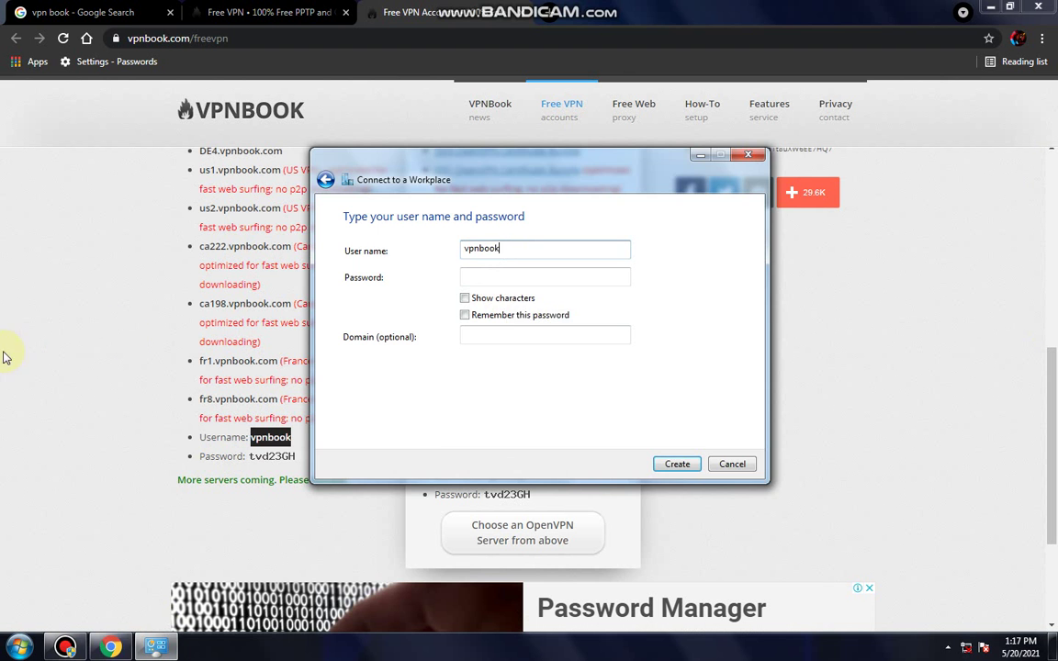
Try to copy the password shown in the Free PPTP VPN section and paste it into the wizard's Password field
{"action": "left_click", "coordinate": [278, 416]}
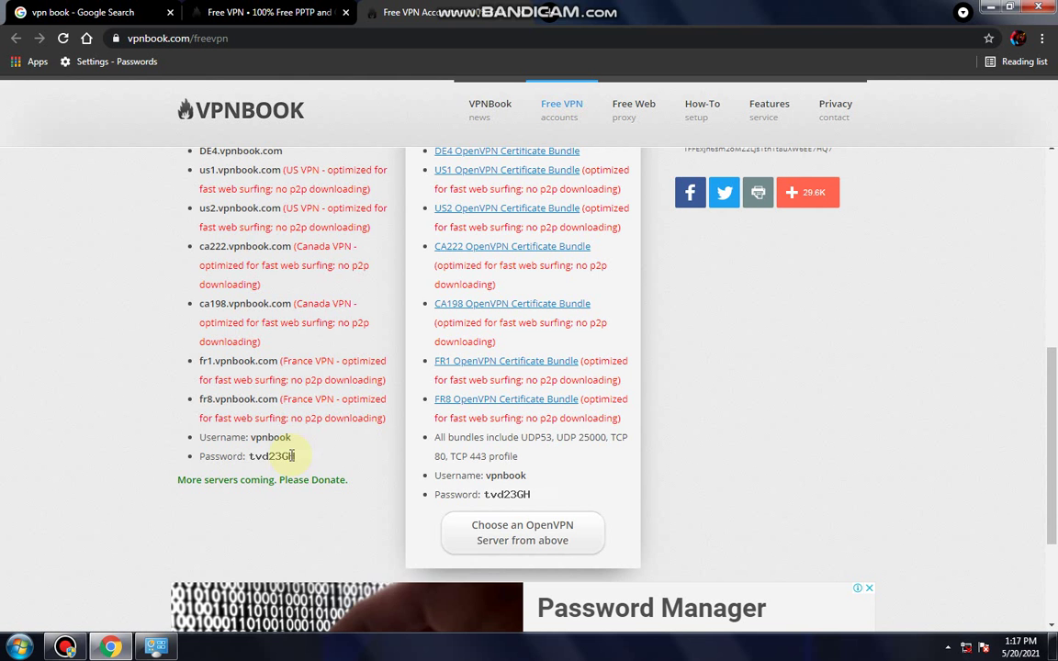
{"action": "left_click_drag", "start_coordinate": [248, 459], "coordinate": [297, 461]}
{"action": "right_click", "coordinate": [287, 458]}
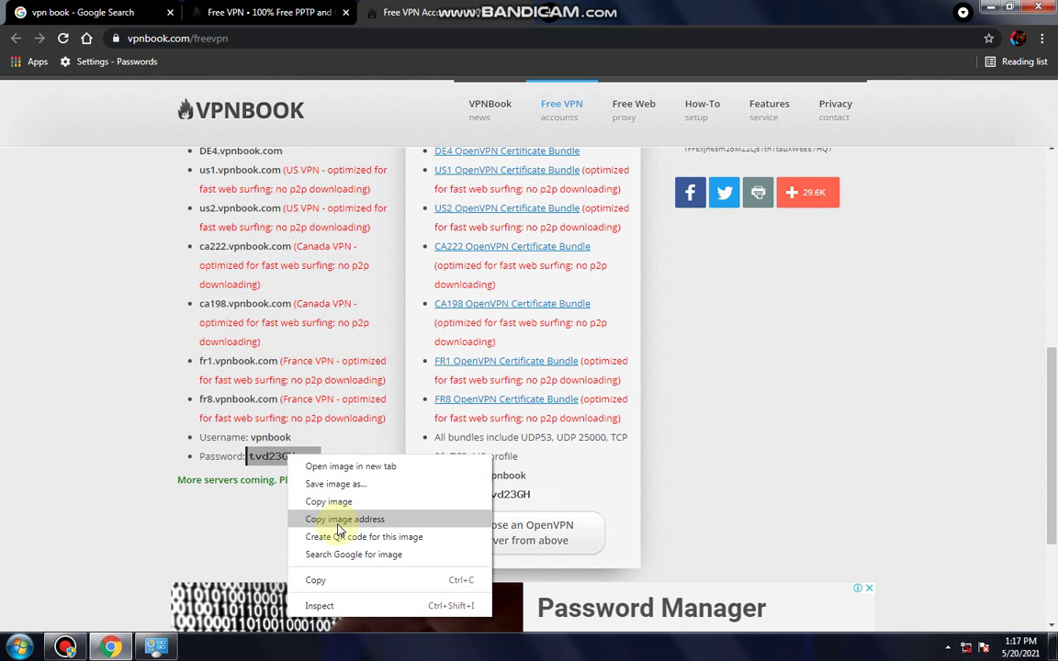
{"action": "left_click", "coordinate": [328, 579]}
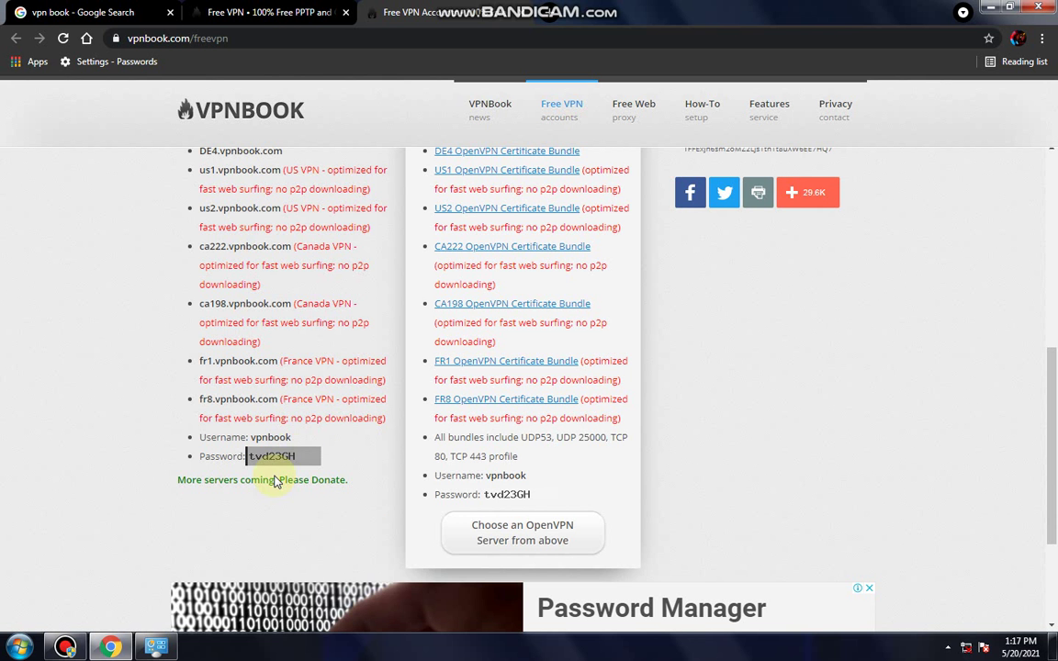
{"action": "left_click", "coordinate": [272, 526]}
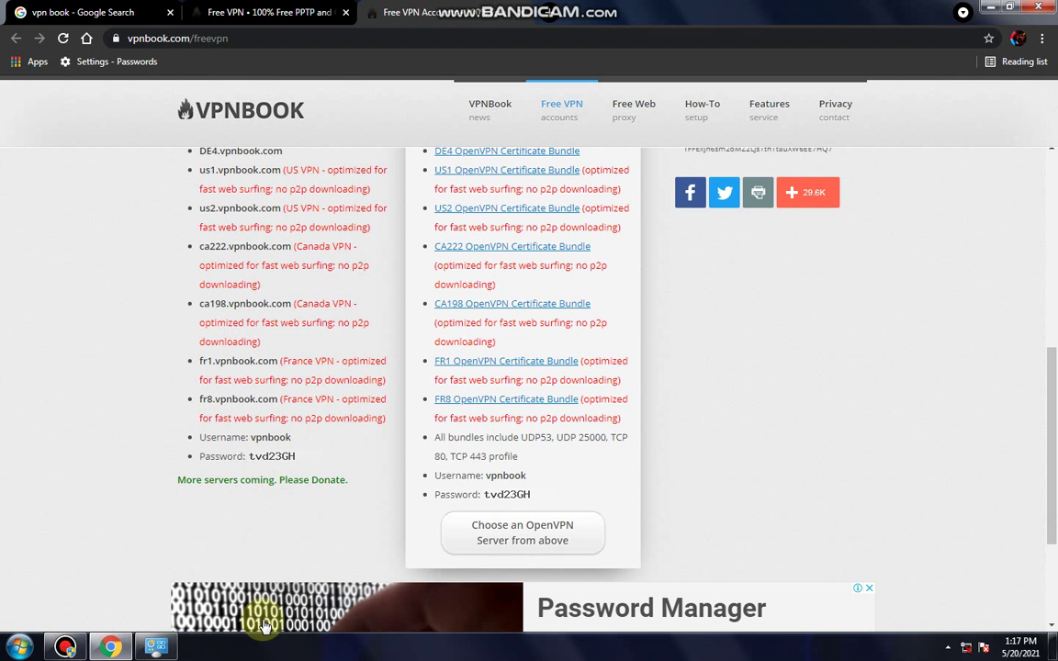
{"action": "key", "text": "alt+Tab"}
{"action": "left_click", "coordinate": [503, 278]}
{"action": "right_click", "coordinate": [498, 276]}
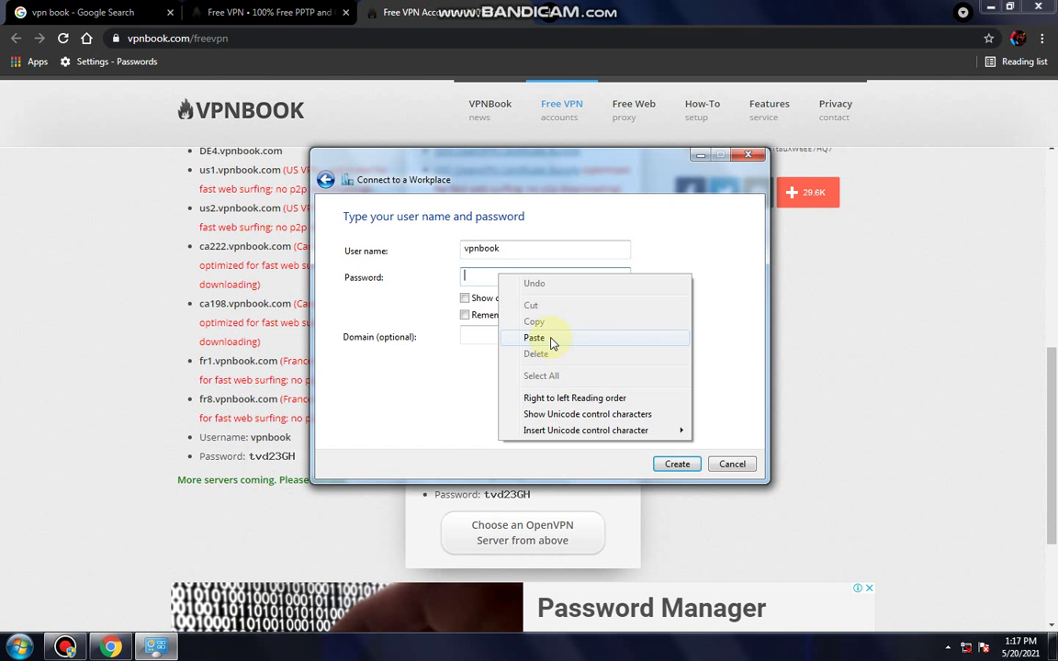
{"action": "left_click", "coordinate": [533, 338]}
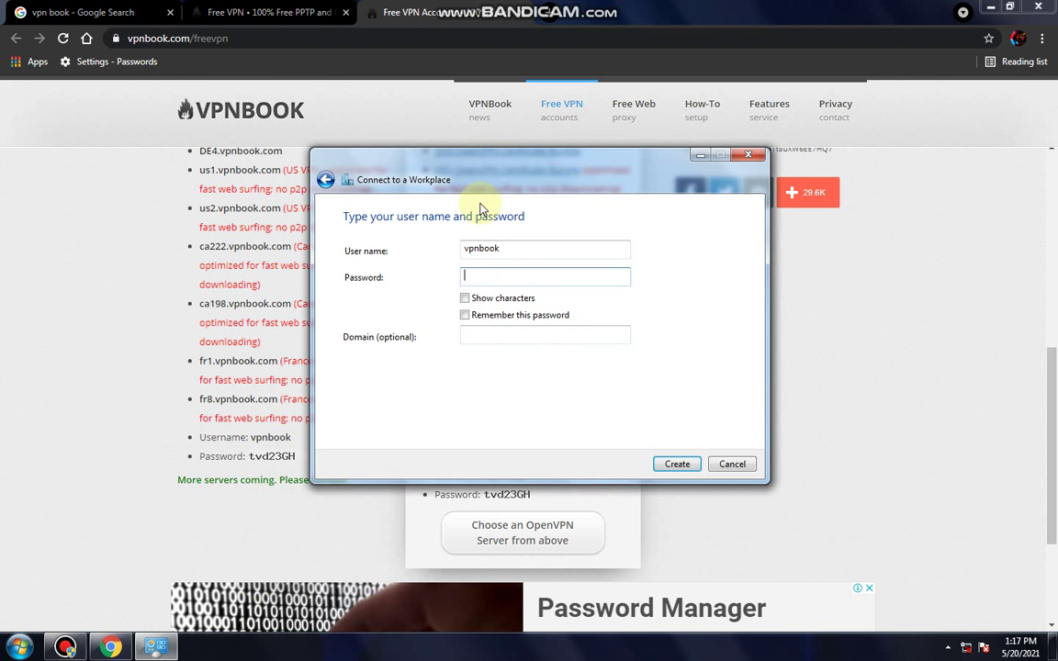
Enter the VPN account password with its characters shown, leave the domain empty, and create the connection
{"action": "left_click_drag", "start_coordinate": [483, 181], "coordinate": [503, 190]}
{"action": "type", "text": "tv"}
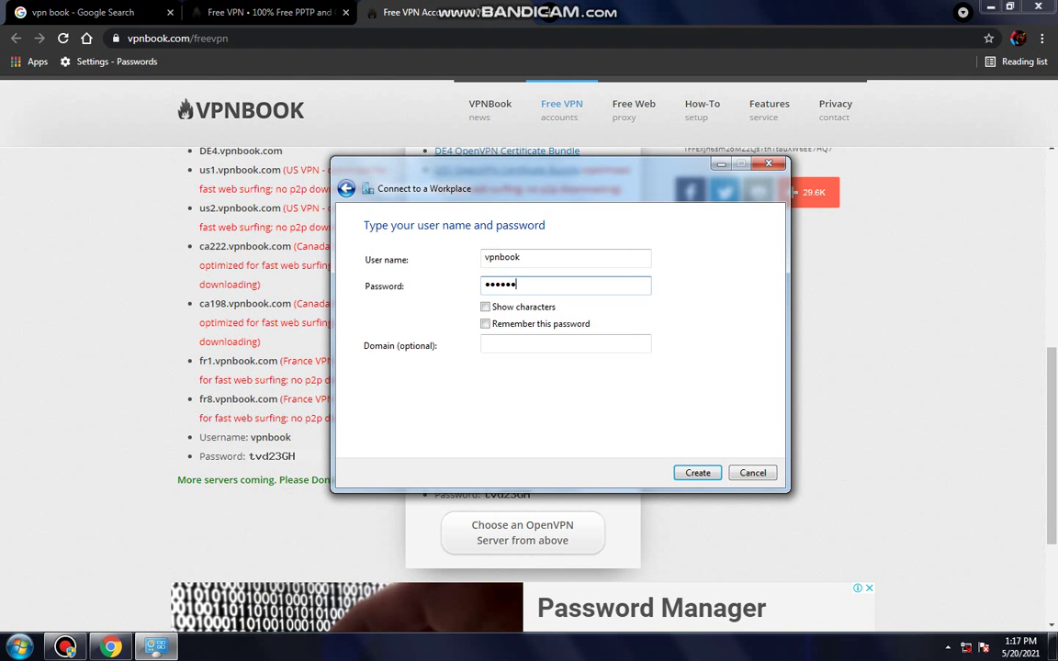
{"action": "left_click", "coordinate": [485, 307]}
{"action": "left_click_drag", "start_coordinate": [520, 285], "coordinate": [474, 287]}
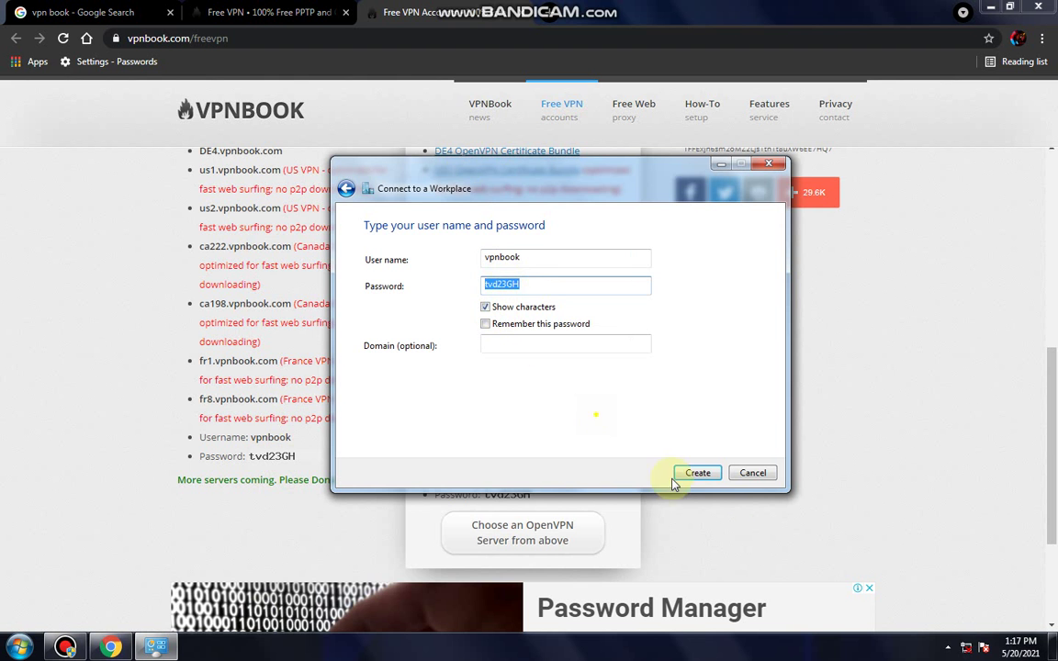
{"action": "left_click", "coordinate": [487, 343]}
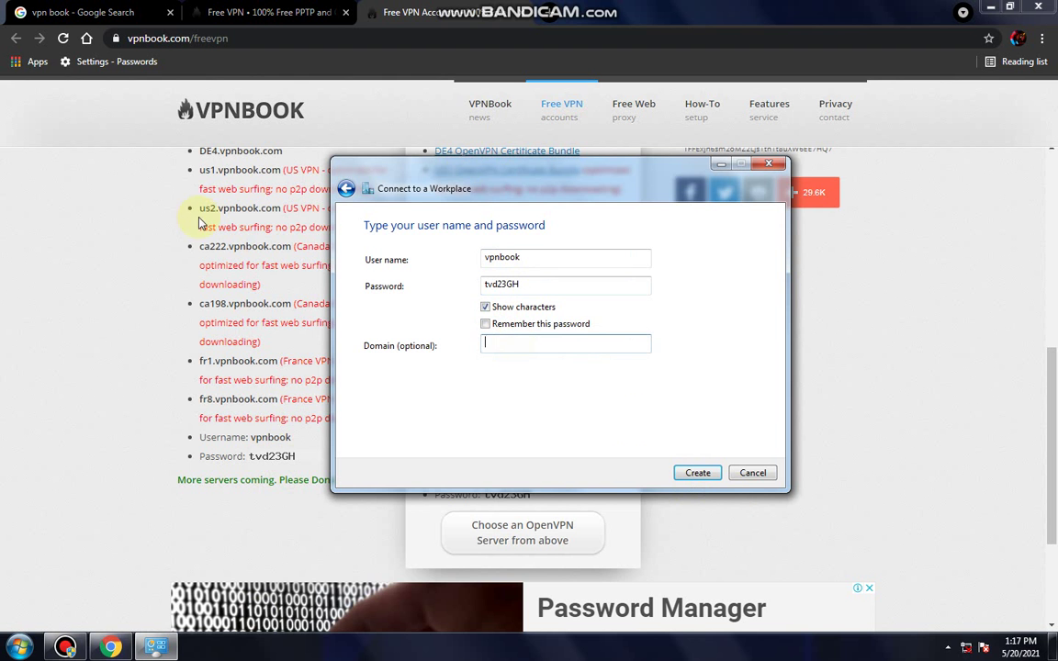
{"action": "left_click", "coordinate": [698, 473]}
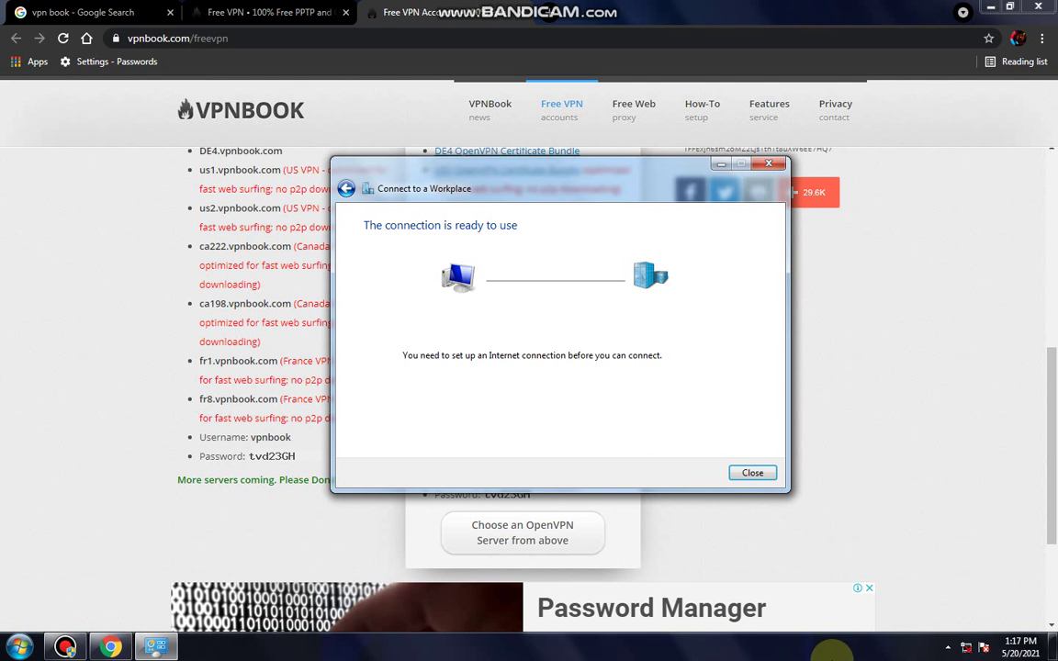
Check the list of available network connections for the new VPN, and close the Connect to a Workplace wizard
{"action": "left_click", "coordinate": [986, 648]}
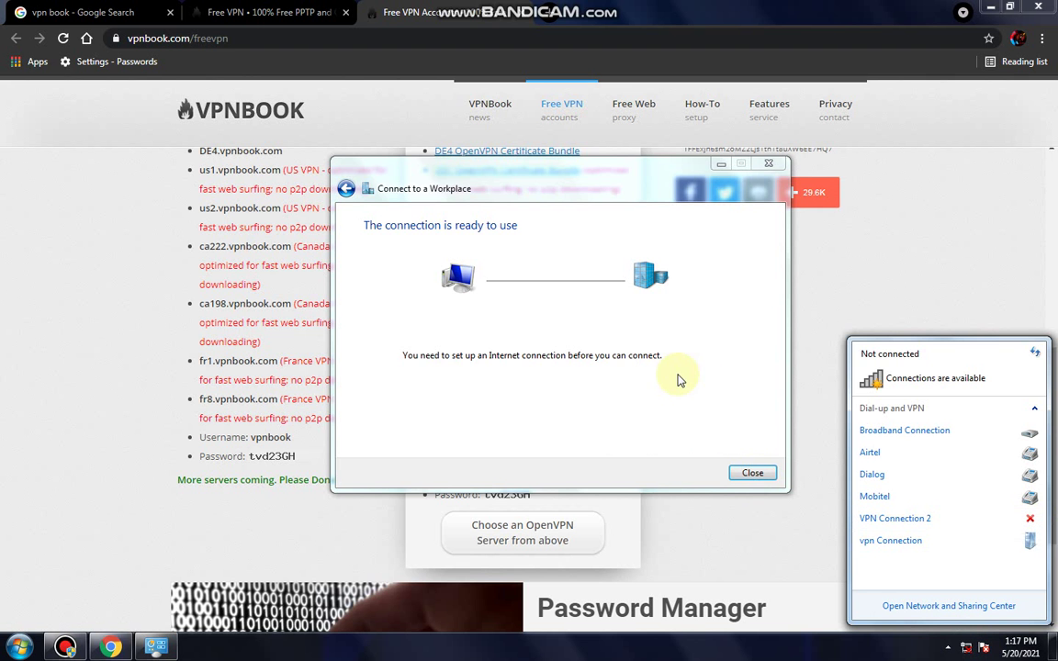
{"action": "left_click", "coordinate": [563, 194]}
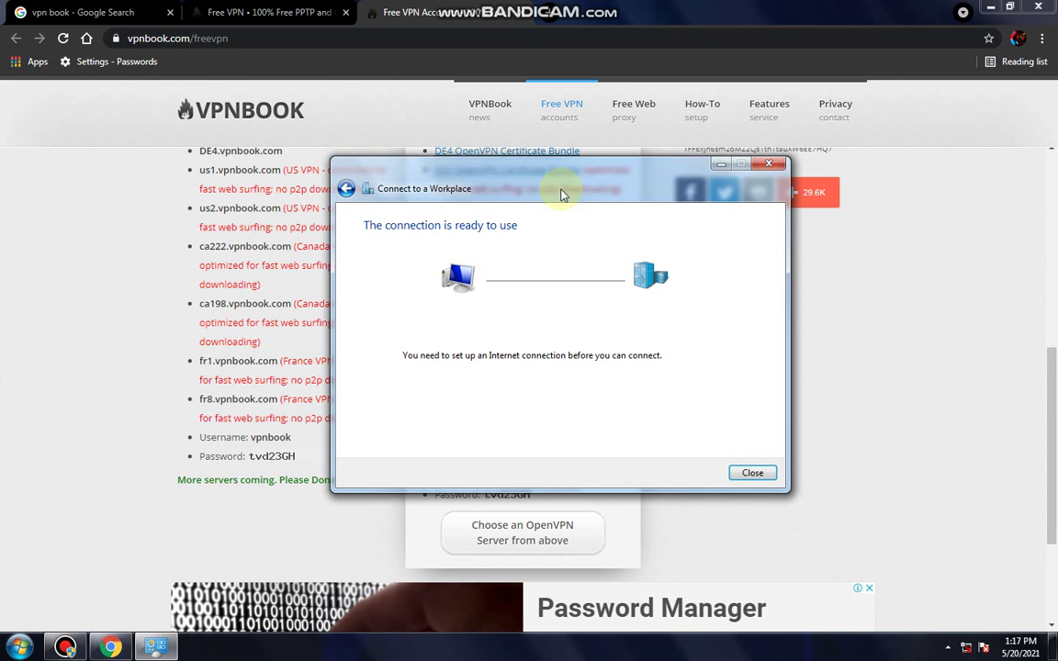
{"action": "left_click", "coordinate": [770, 166]}
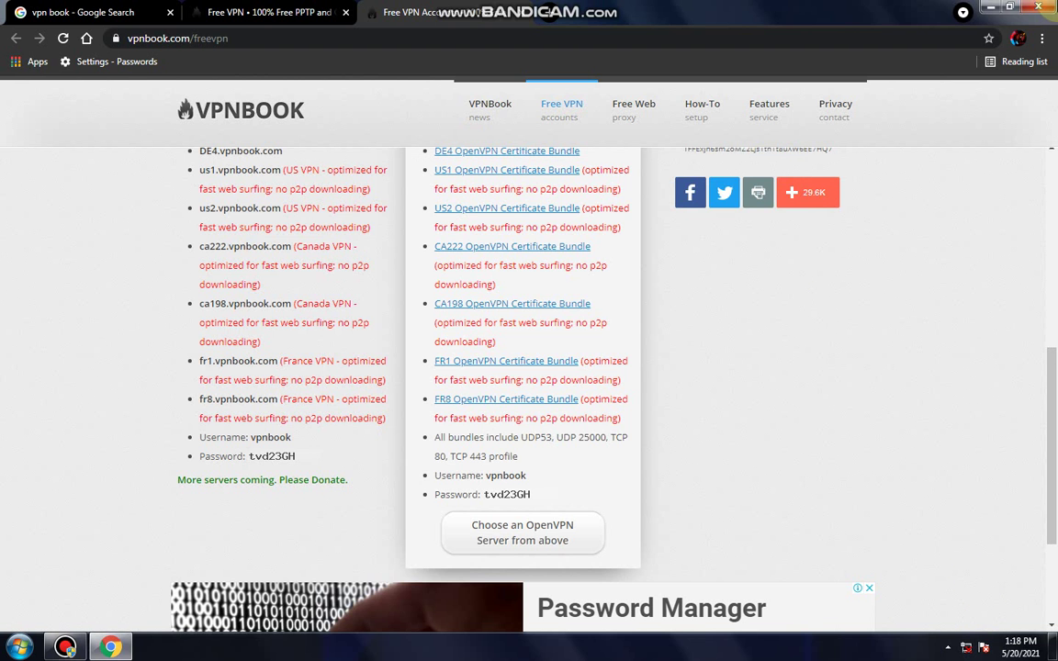
Show the desktop and examine the dial-up and VPN connections list, expanding the vpn Connection entry
{"action": "key", "text": "super+d"}
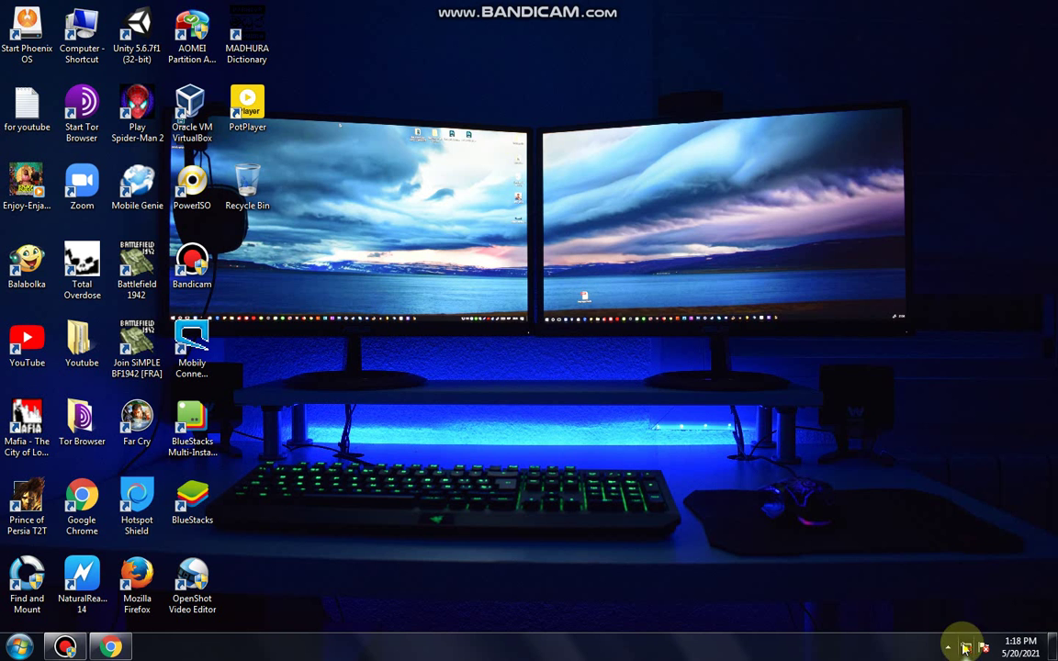
{"action": "left_click", "coordinate": [965, 648]}
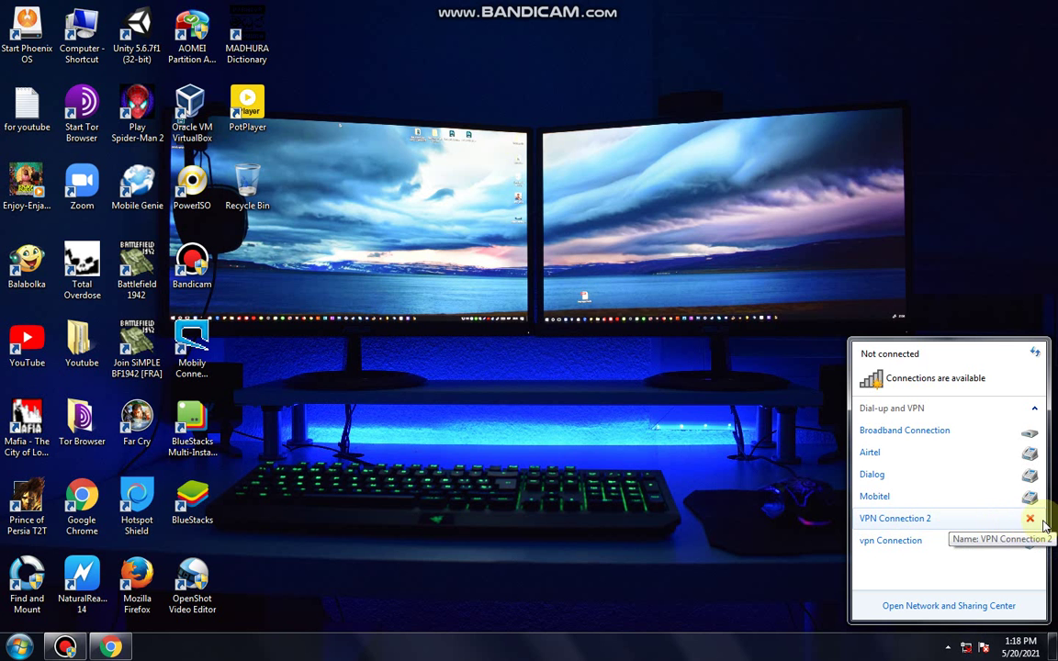
{"action": "left_click", "coordinate": [1020, 545]}
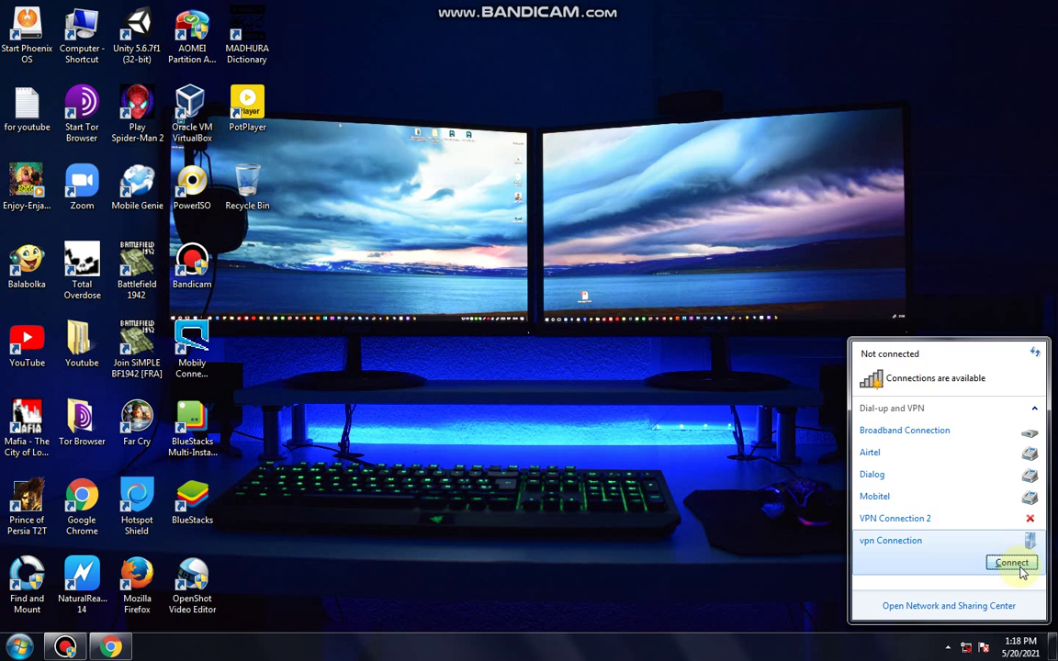
{"action": "left_click", "coordinate": [608, 393]}
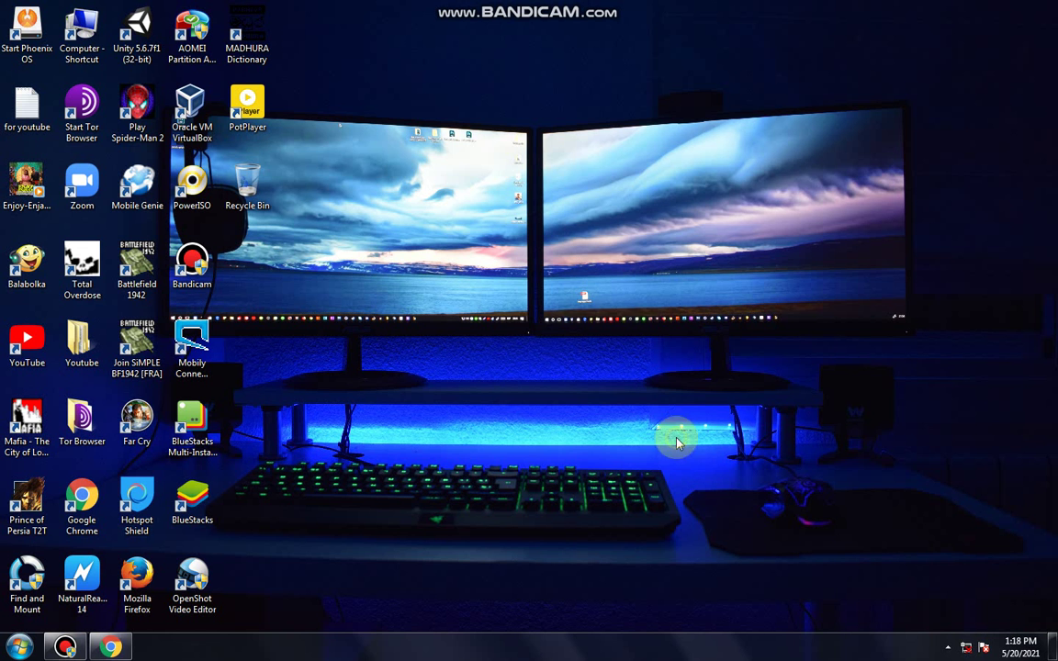
{"action": "right_click", "coordinate": [523, 296]}
{"action": "left_click", "coordinate": [550, 337]}
{"action": "right_click", "coordinate": [546, 338]}
{"action": "left_click", "coordinate": [564, 351]}
{"action": "left_click", "coordinate": [966, 649]}
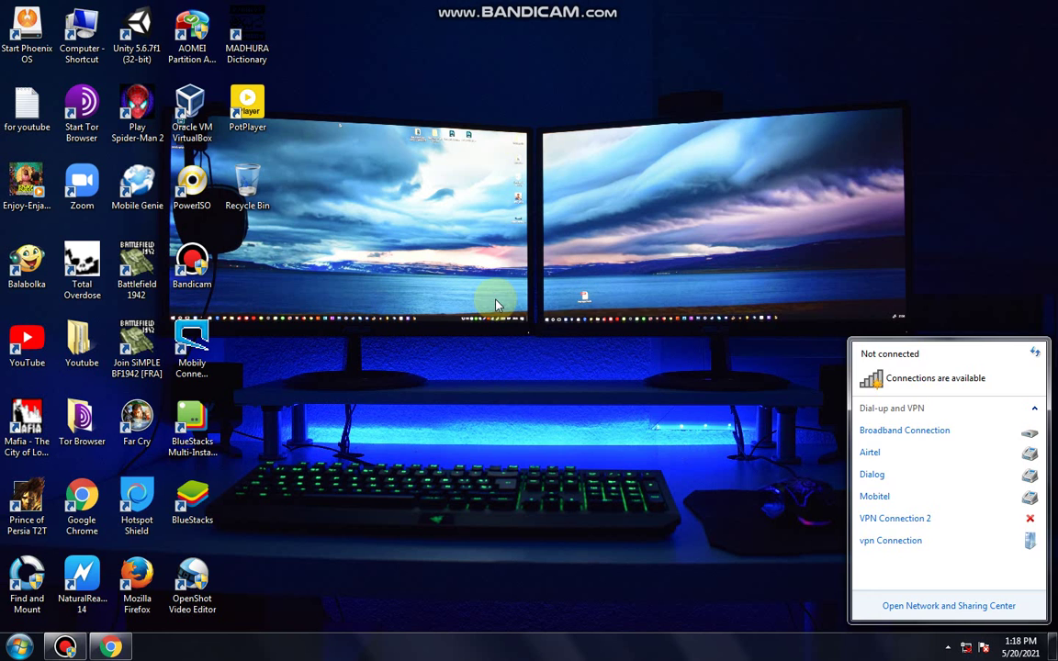
{"action": "right_click", "coordinate": [511, 295]}
{"action": "left_click", "coordinate": [531, 335]}
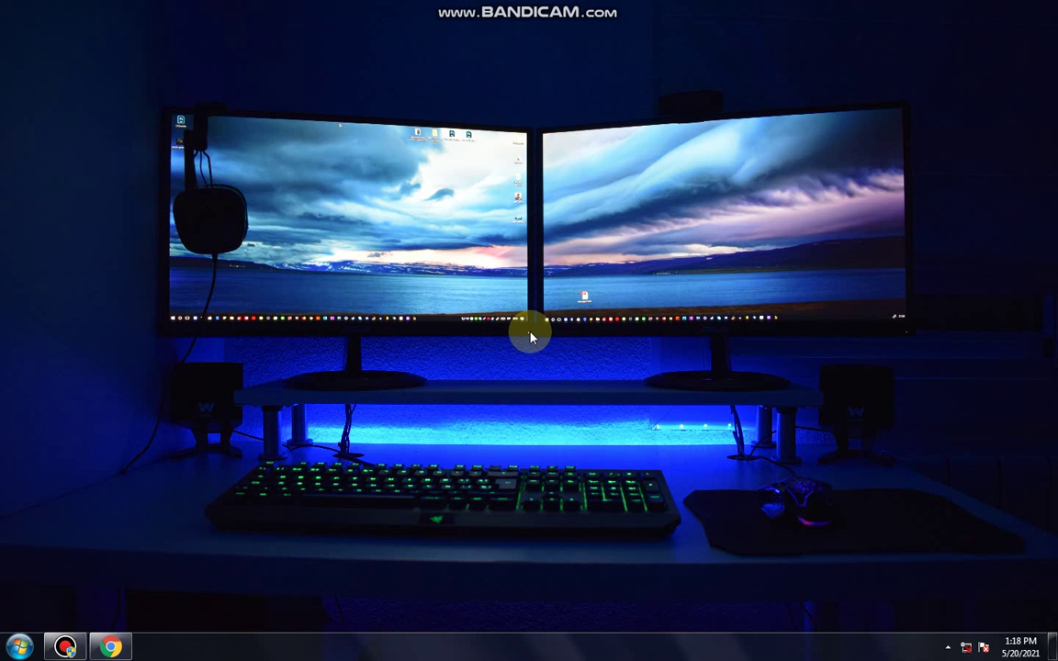